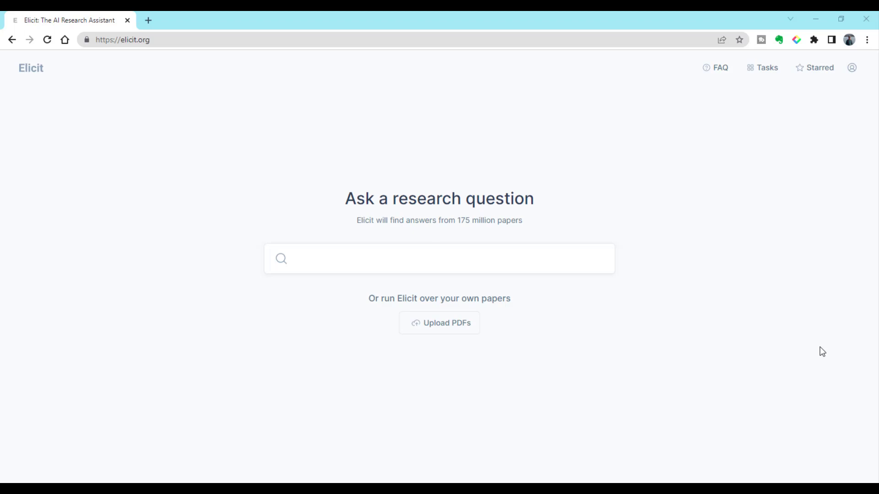
Step: Type 'what is the impact of green hrm on employee productivity?' into Elicit's question box
left_click(494, 81)
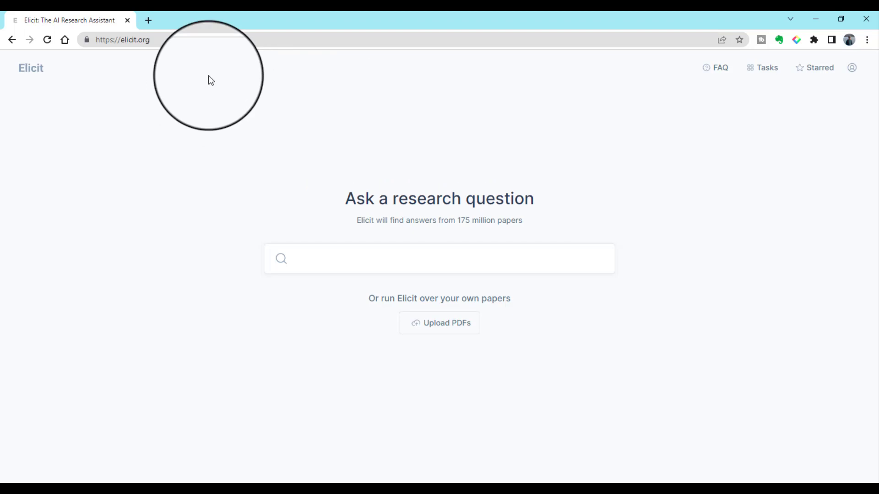
left_click(187, 44)
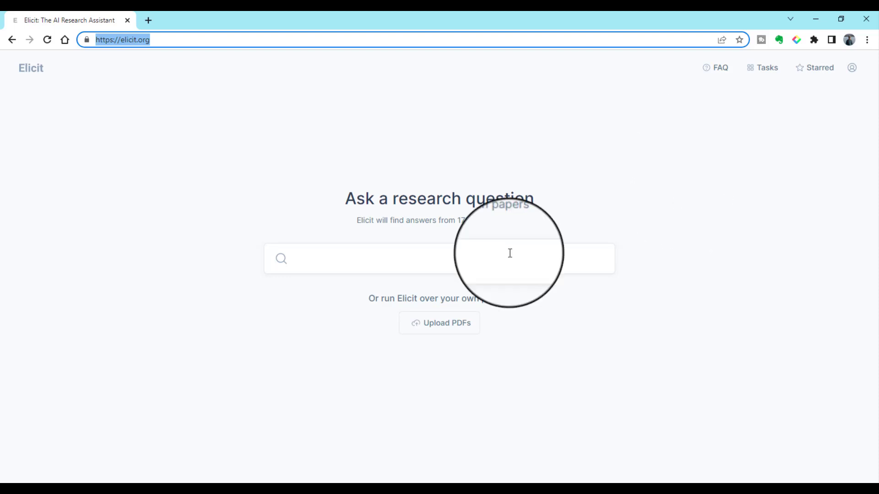
left_click(475, 258)
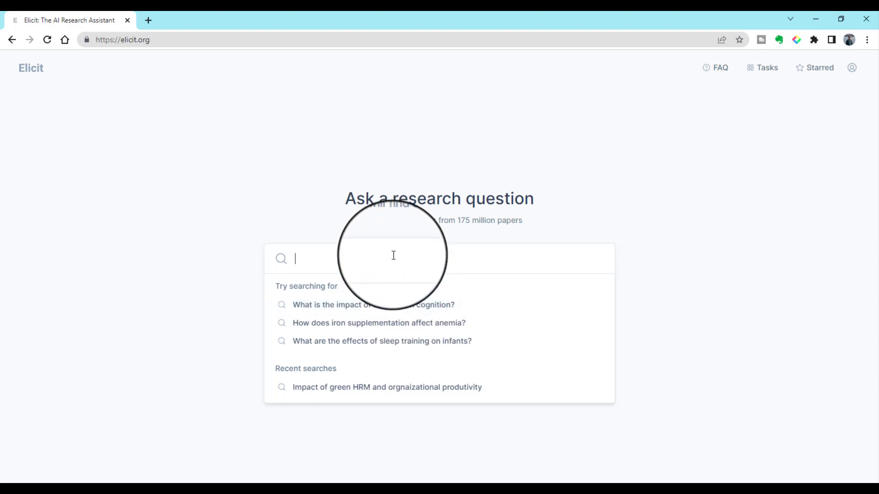
type("ho")
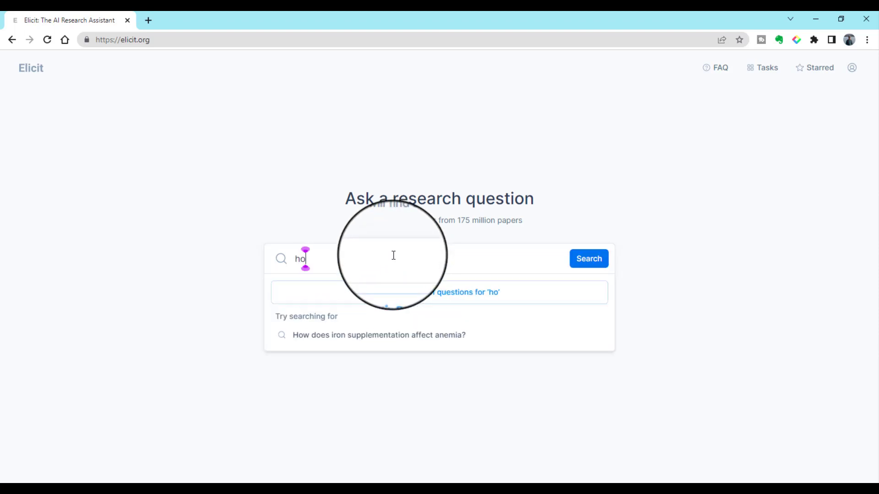
key("BackSpace")
key("BackSpace")
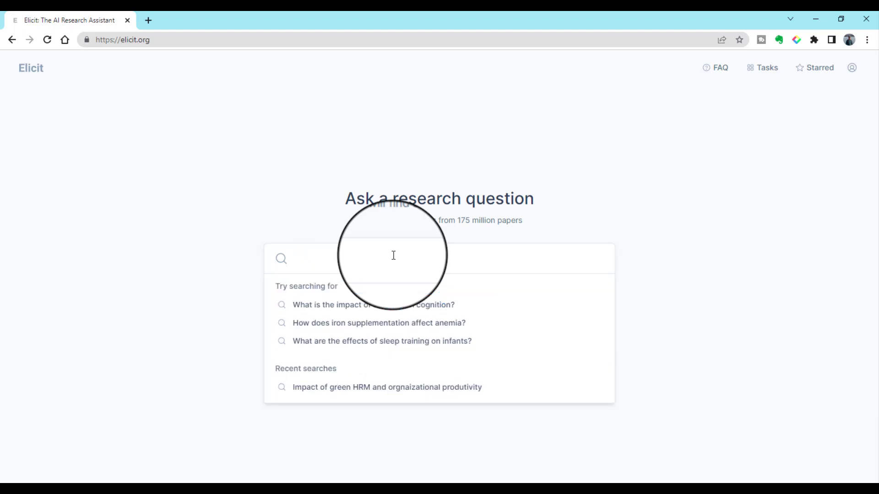
type("what is")
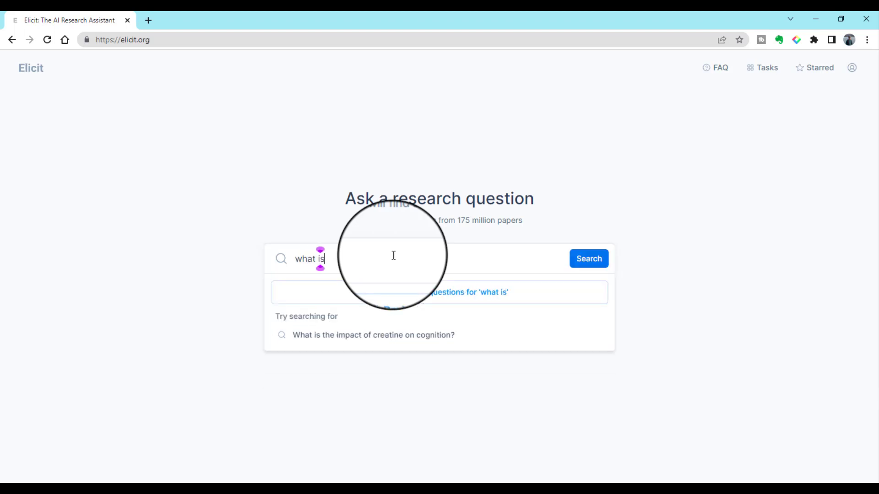
type(" the ")
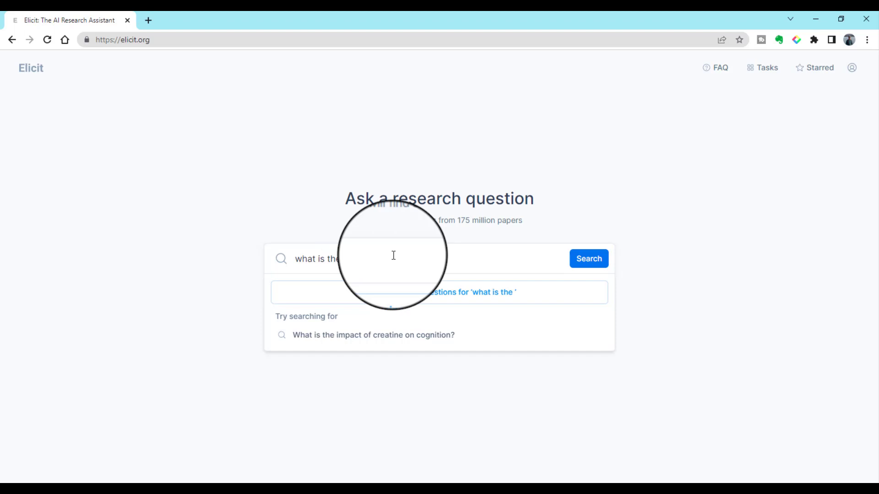
type("in")
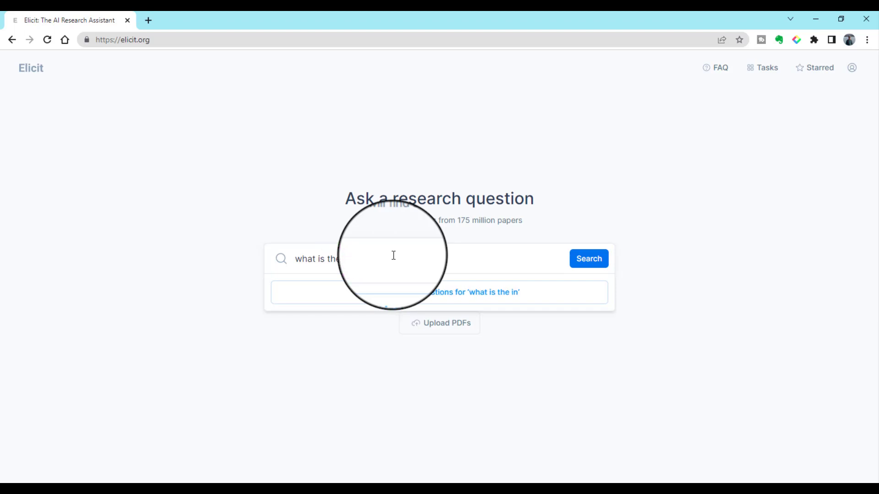
key("BackSpace")
type("mpac")
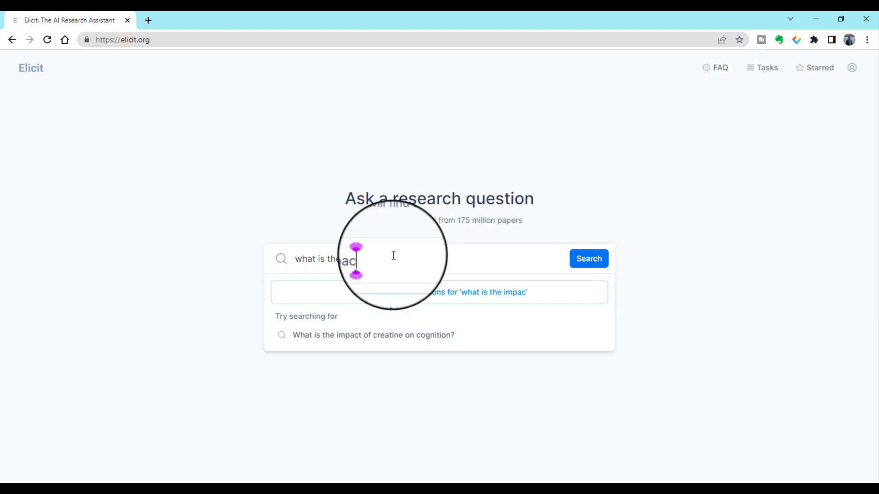
type("t of g")
key("BackSpace")
type("f g")
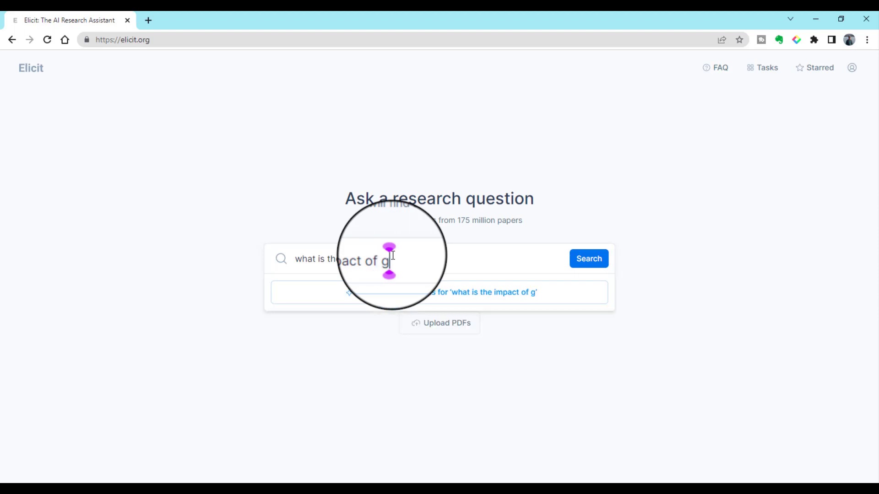
type("reen hr")
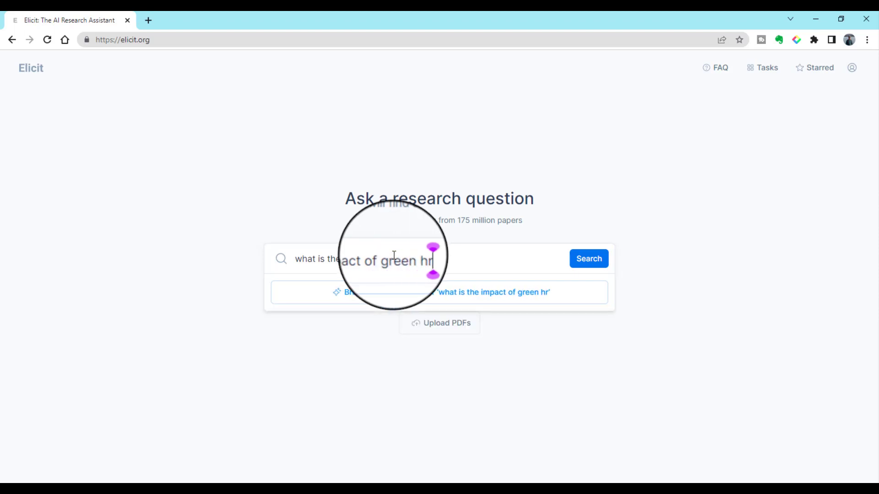
type("m on e")
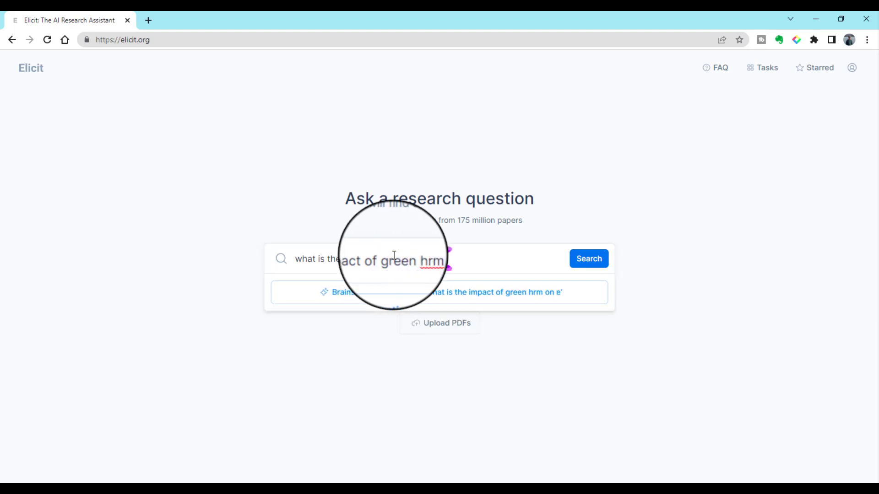
type("mployy")
key("BackSpace")
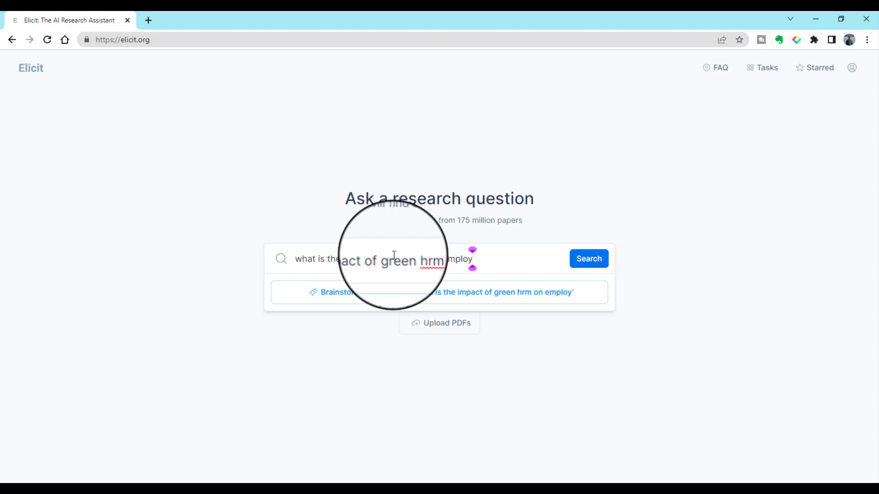
type("ee pro")
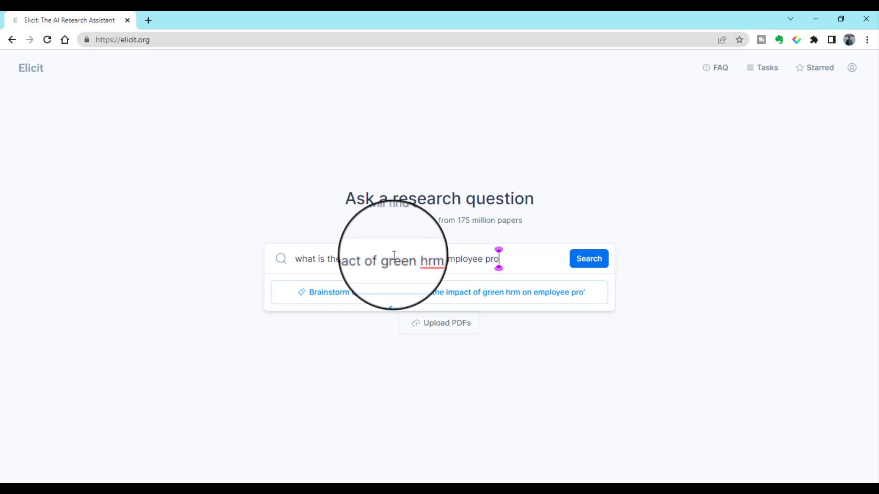
type("ductiv")
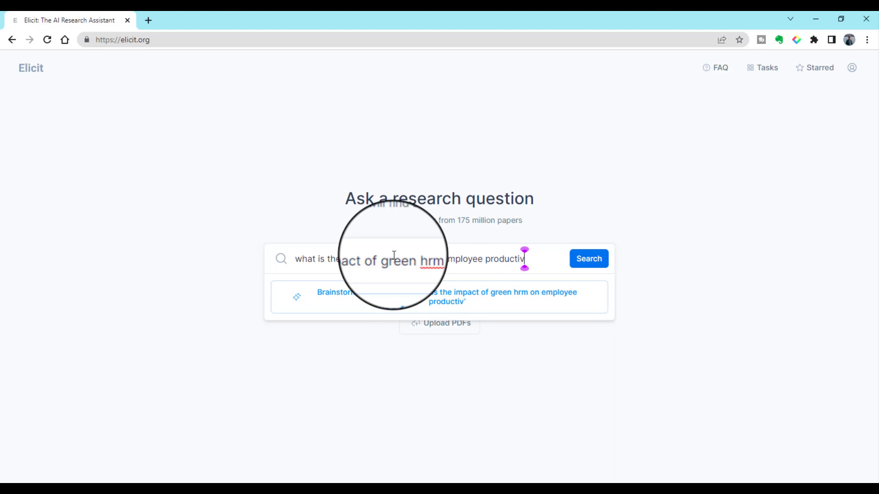
type("ity?")
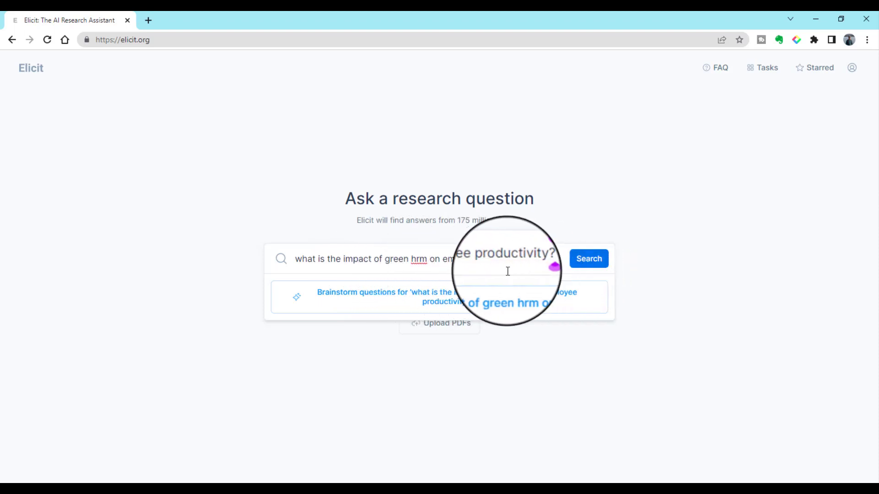
Step: Run the search to get the top-four summary and paper list for the green HRM question
left_click(600, 269)
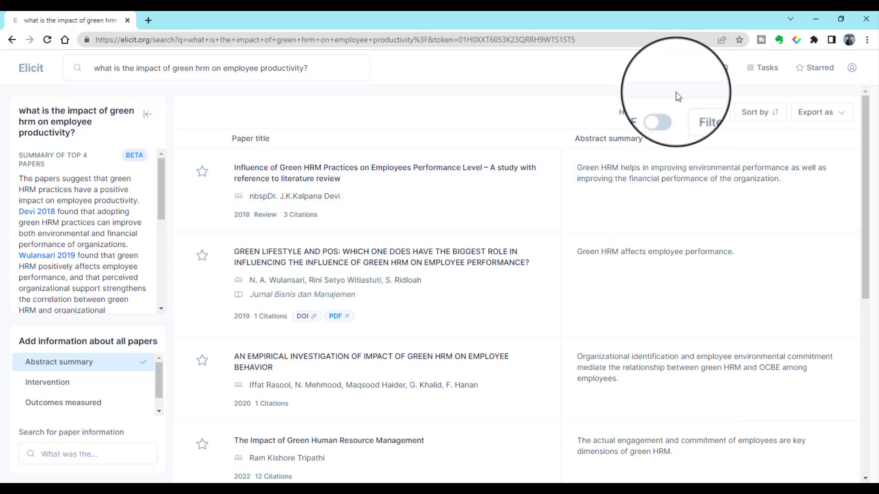
Step: Turn on Has PDF and set Published after to 2018, leaving Study type unchanged
left_click(668, 115)
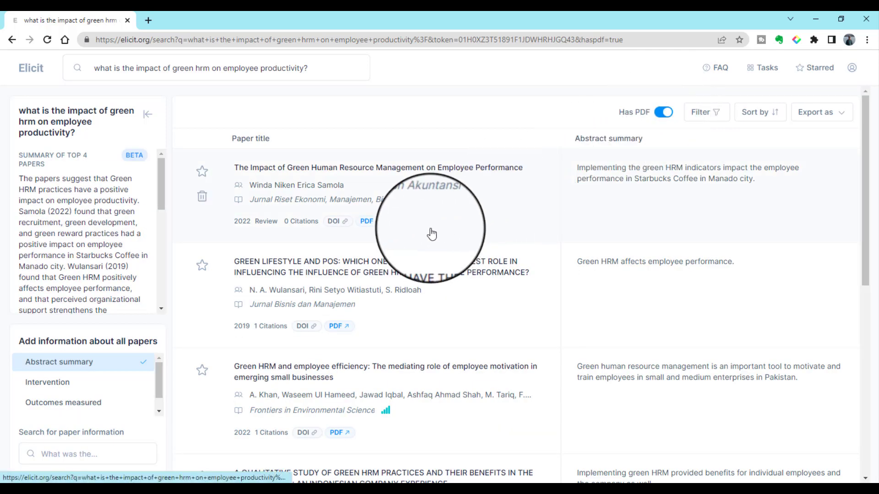
mouse_move(401, 206)
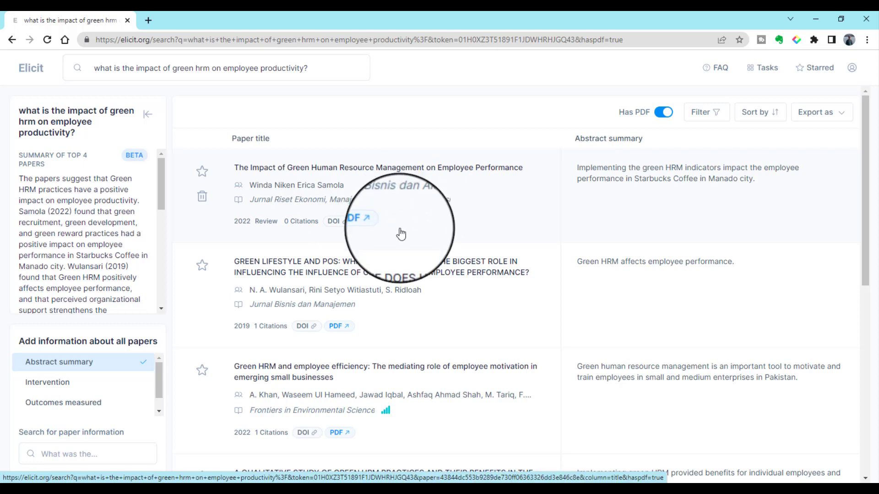
left_click(714, 114)
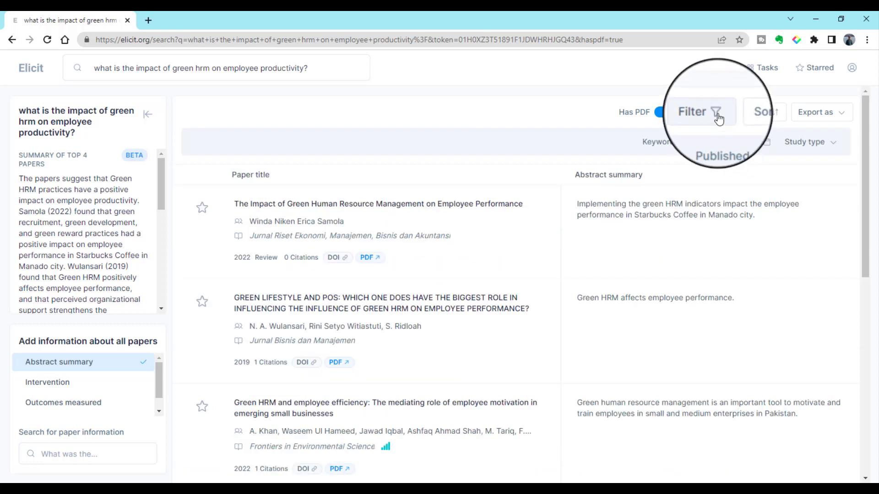
left_click(717, 117)
left_click(717, 118)
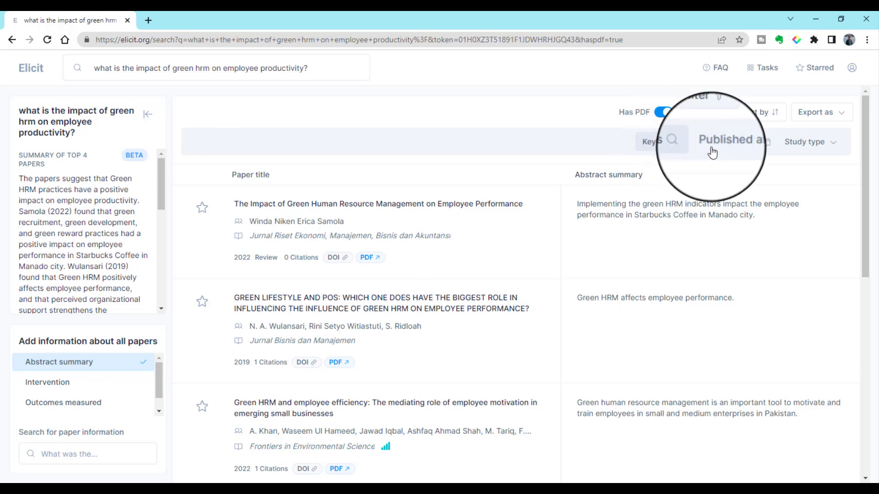
left_click(752, 148)
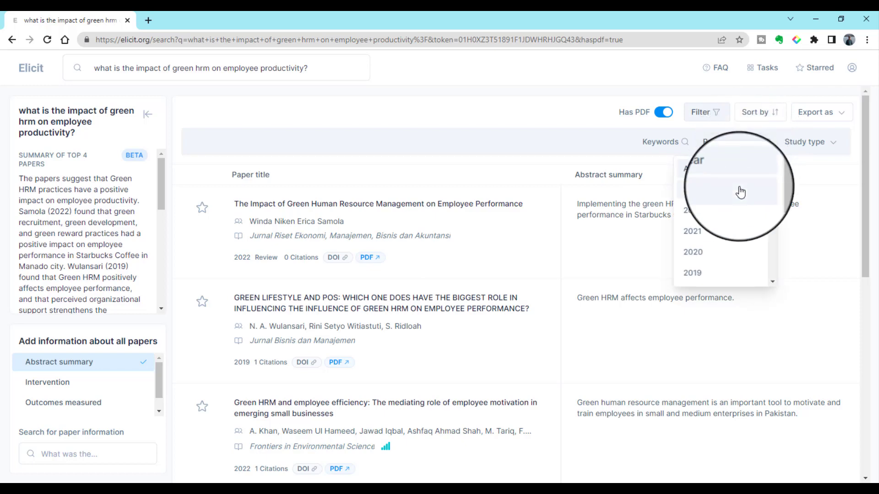
scroll(766, 197, "down", 1)
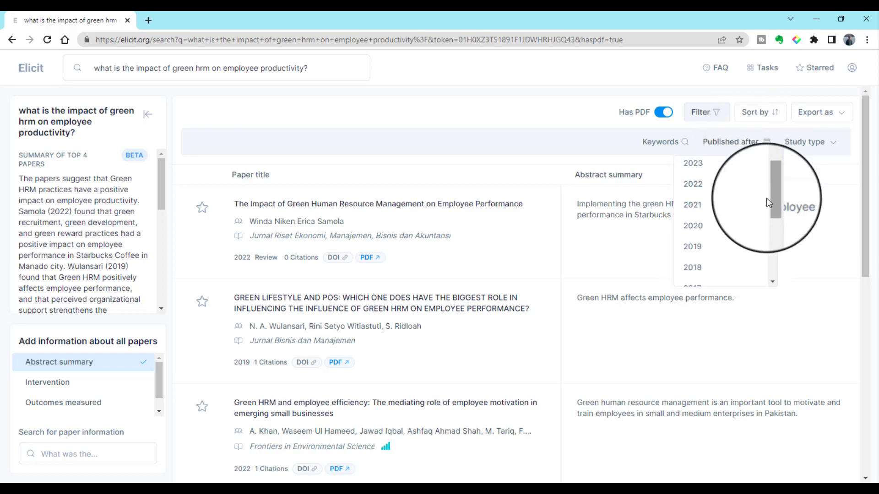
left_click(696, 275)
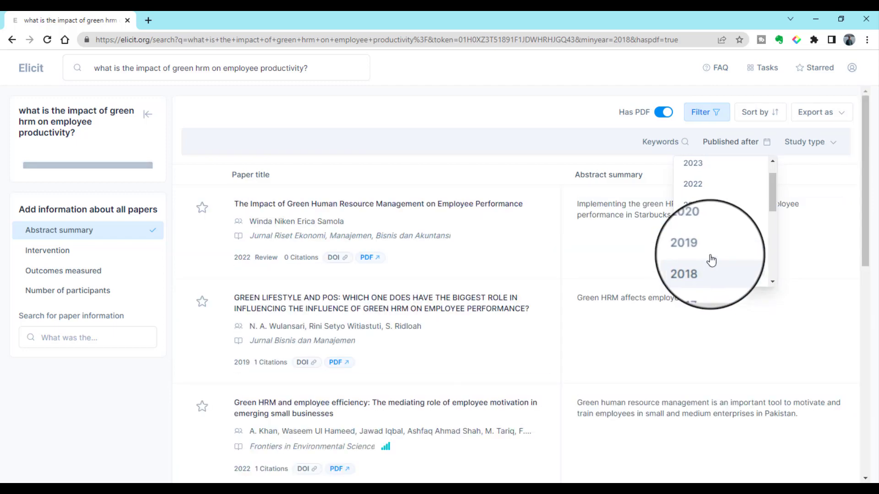
left_click(835, 147)
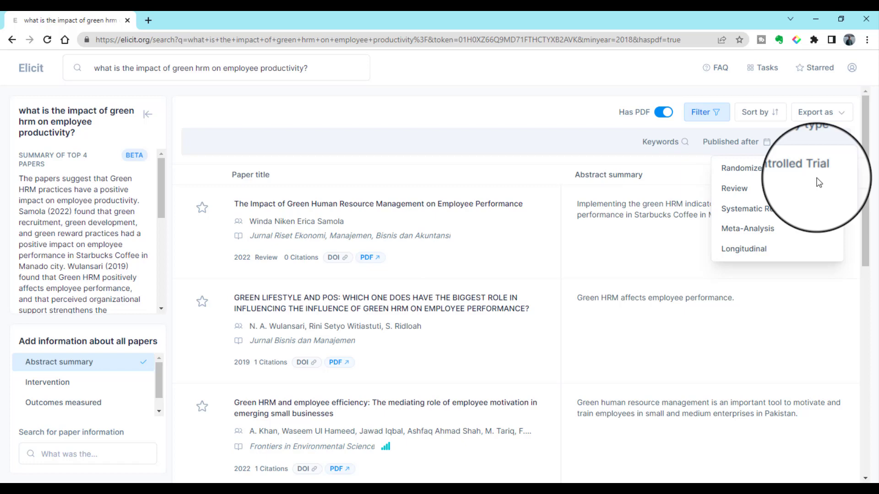
left_click(513, 133)
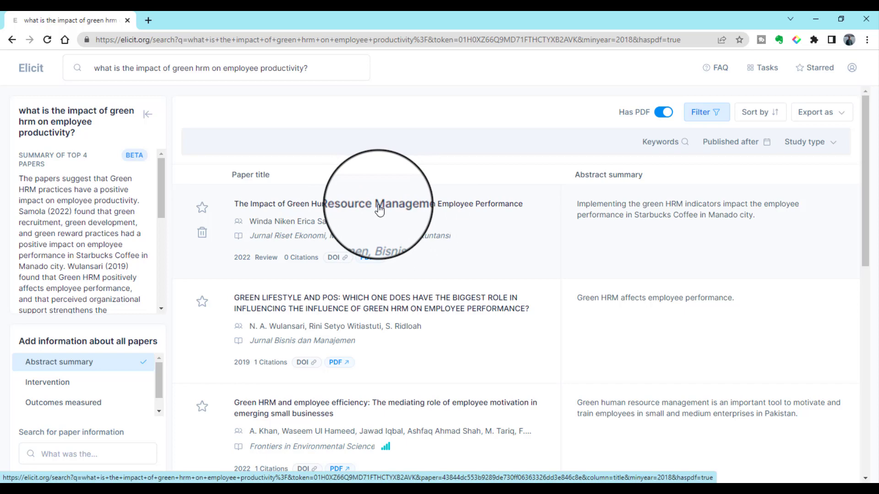
left_click(379, 209)
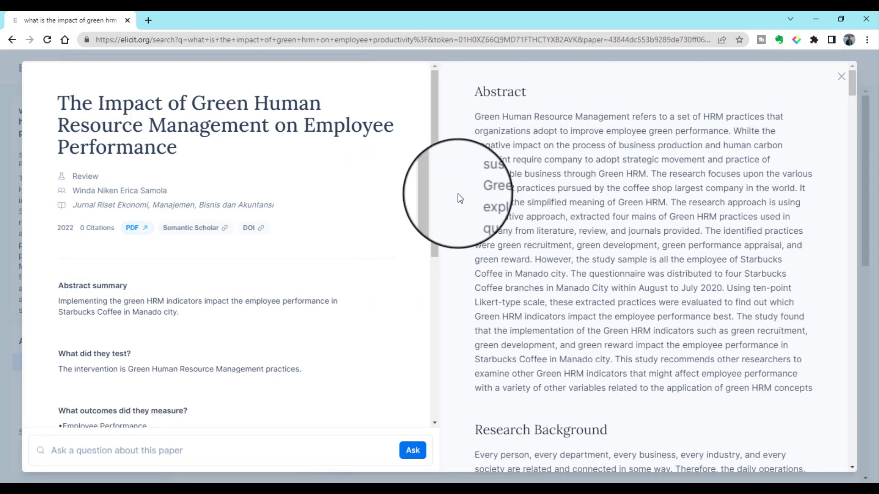
left_click_drag(434, 156, 434, 194)
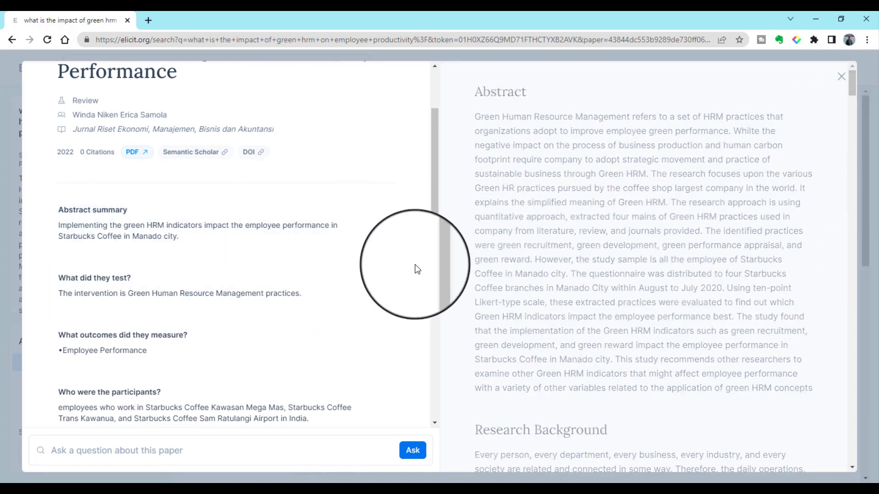
mouse_move(851, 78)
left_mouse_down()
mouse_move(850, 212)
mouse_move(852, 67)
left_mouse_up()
scroll(151, 274, "up", 2)
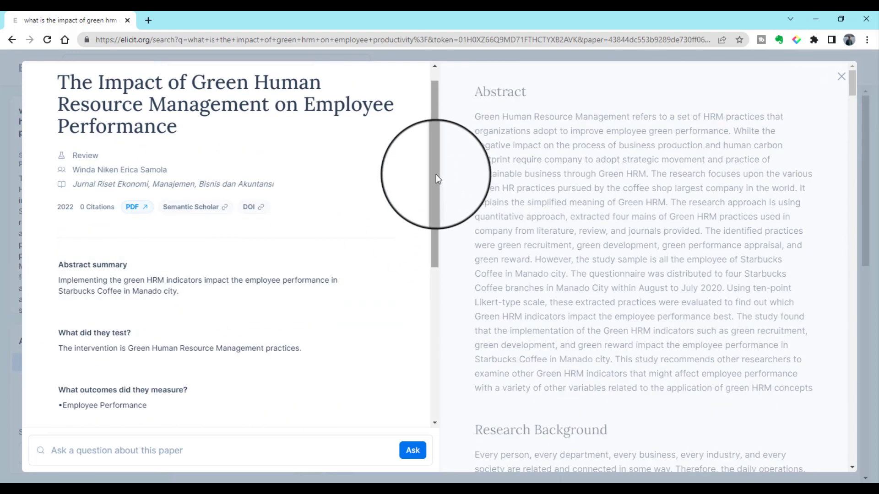
scroll(438, 178, "down", 2)
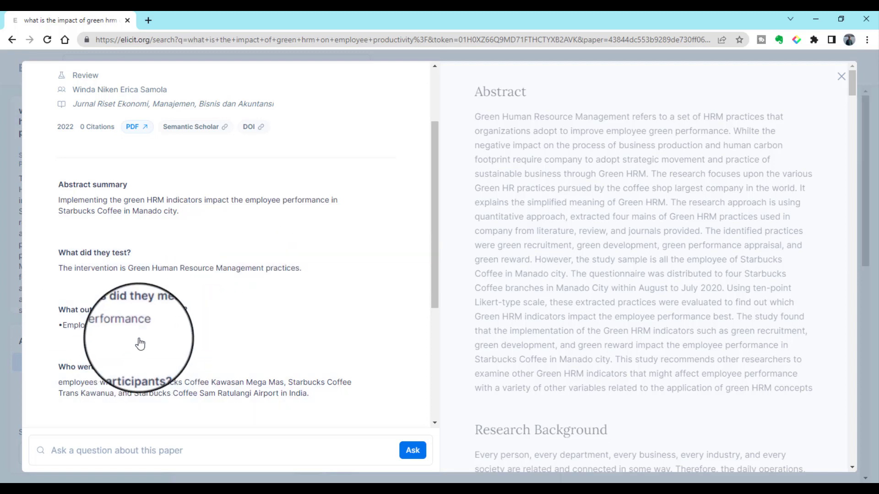
mouse_move(206, 384)
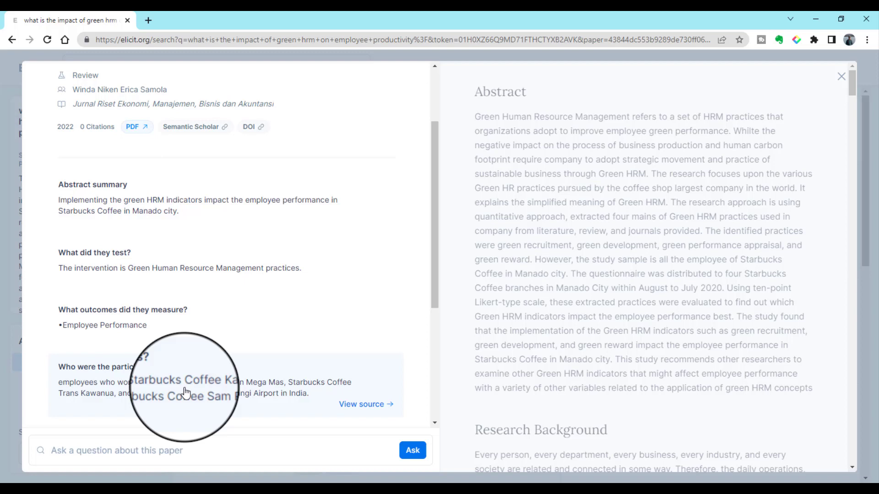
left_click_drag(435, 255, 436, 300)
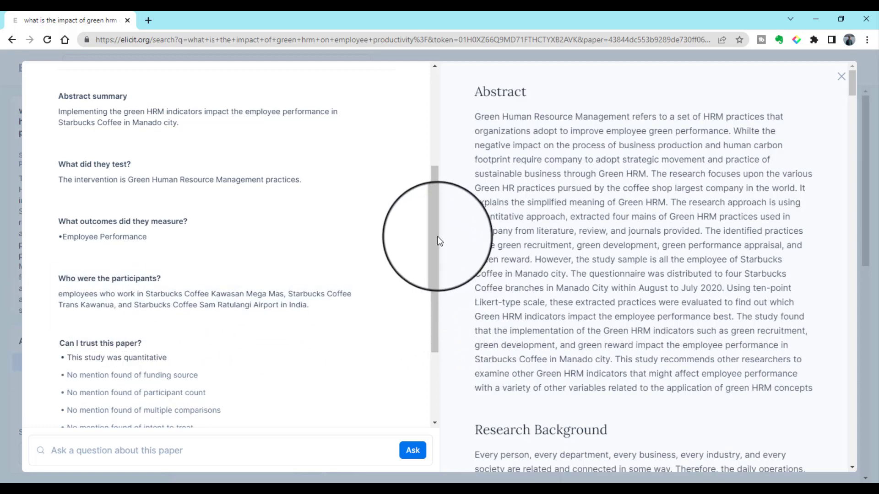
left_click_drag(435, 236, 437, 254)
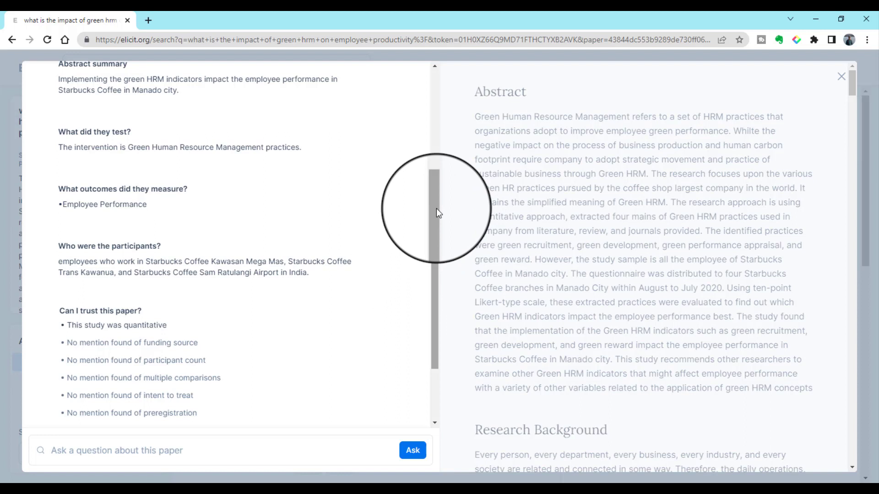
left_click_drag(435, 207, 437, 261)
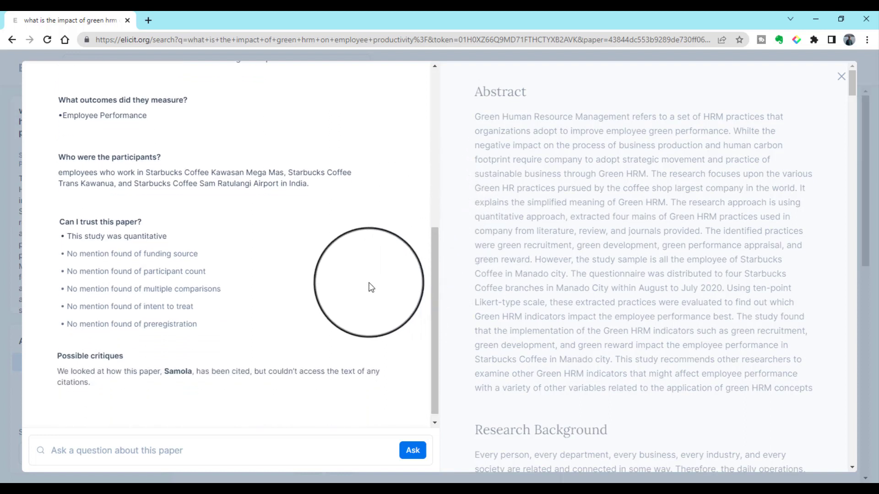
scroll(362, 283, "down", 1)
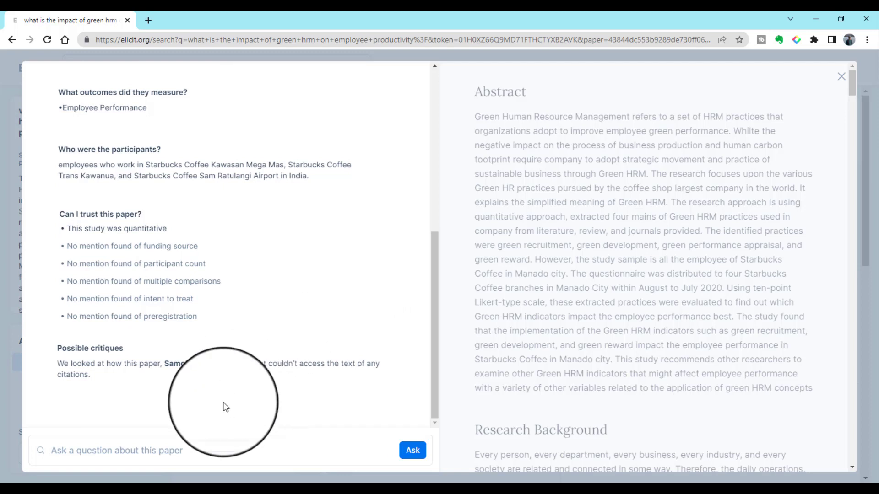
Step: Ask the custom question 'problem statement' about the Starbucks green HRM paper
left_click(200, 450)
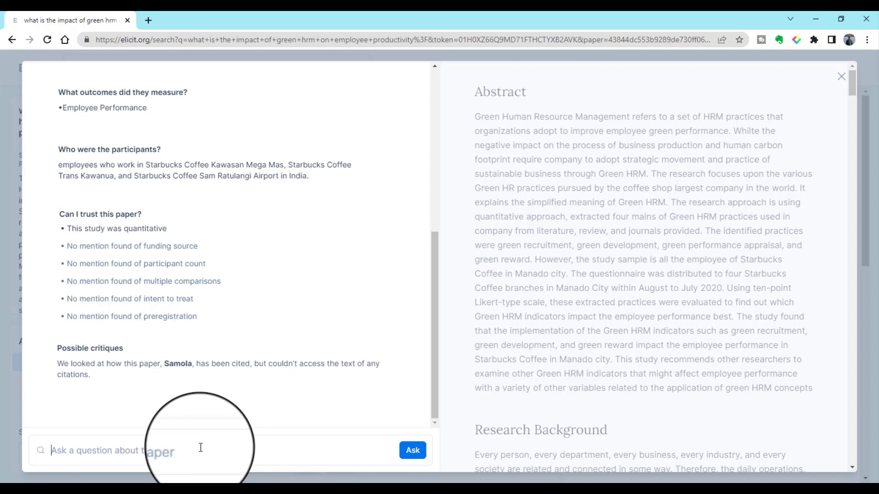
type("proble")
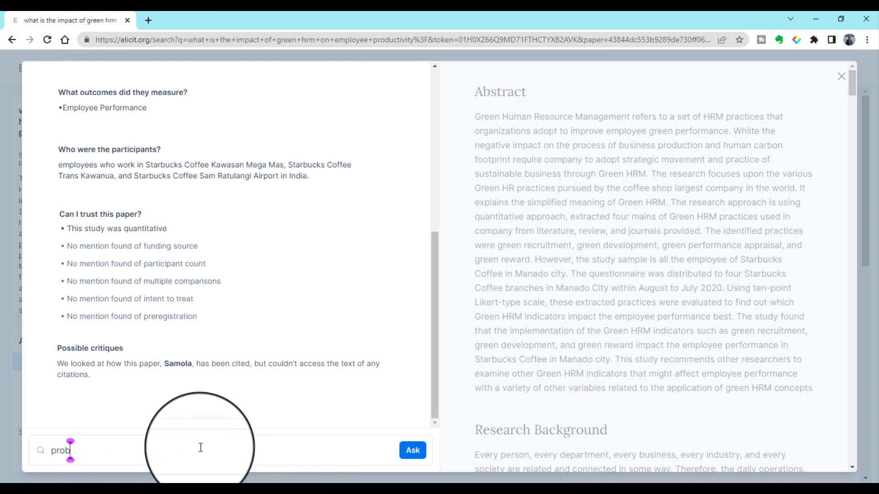
type("m s")
type("tateme")
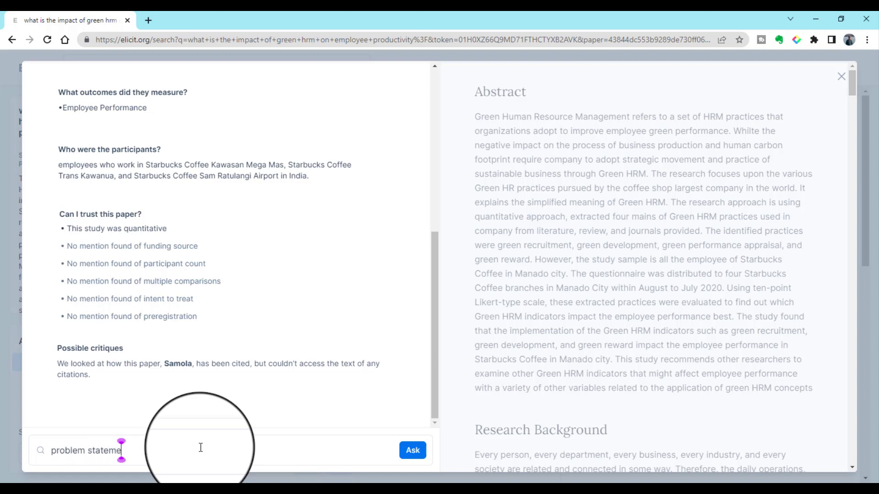
type("nt")
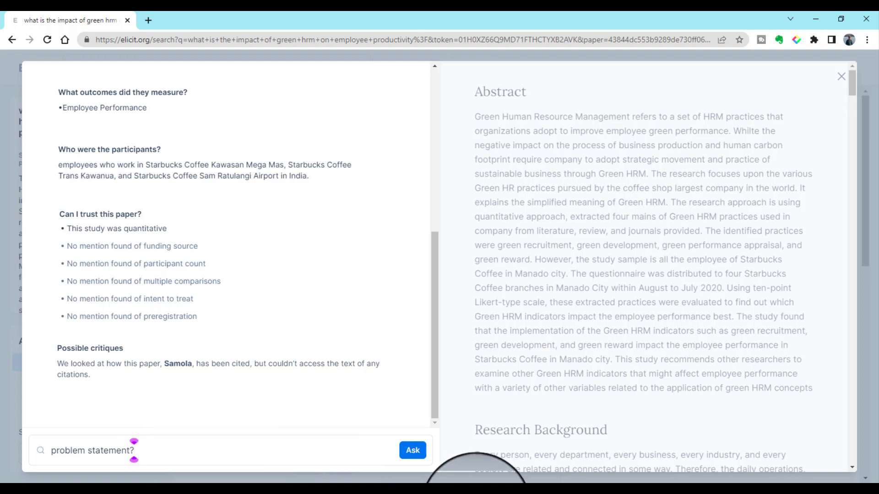
left_click(416, 455)
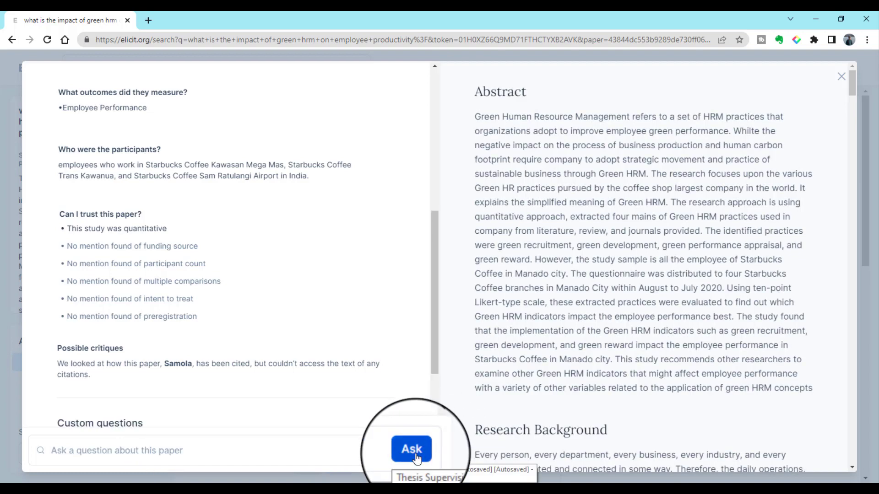
scroll(434, 338, "down", 1)
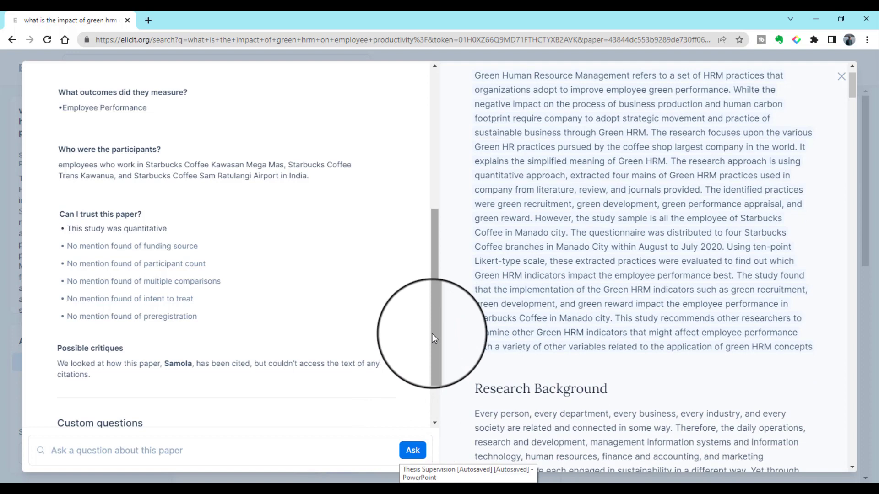
left_click_drag(434, 334, 439, 420)
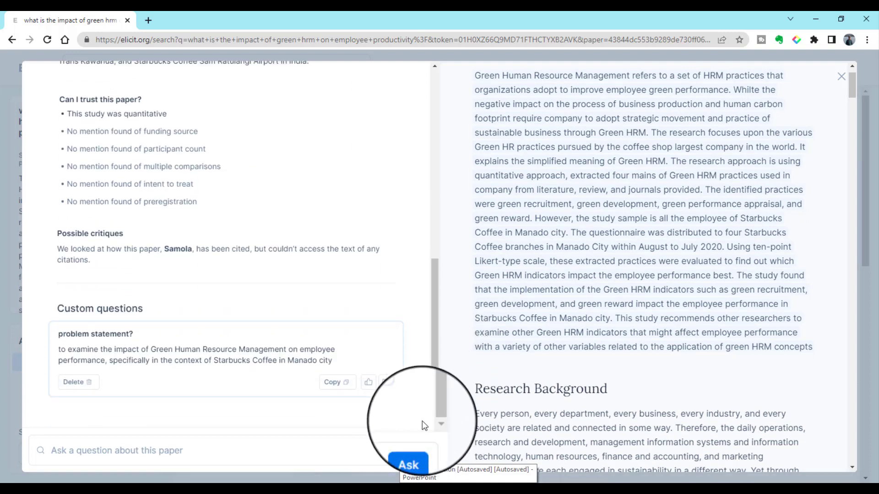
Step: Check the answer's supporting abstract sentences, then download the first paper's PDF
left_click(156, 382)
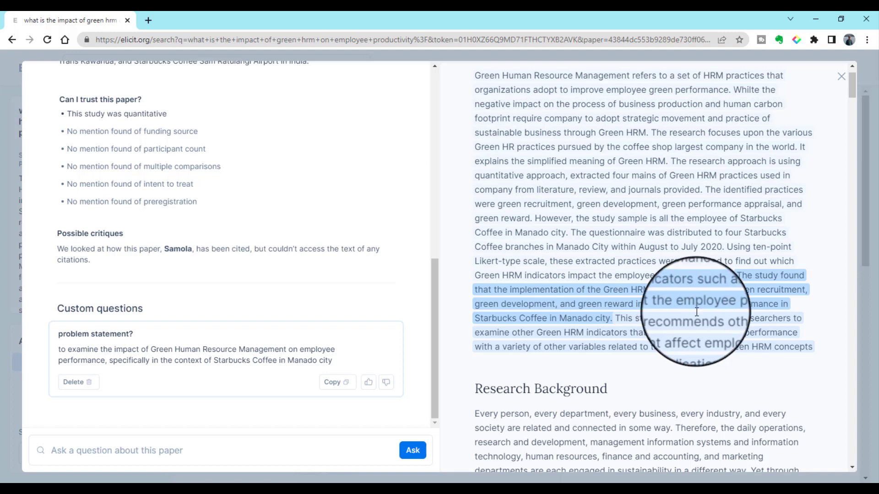
key("Escape")
left_click(379, 264)
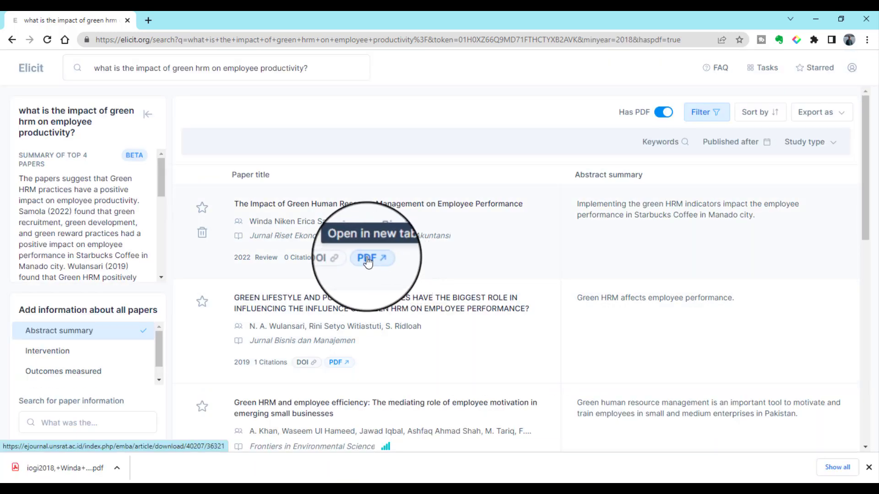
Step: Save the Samola paper PDF into the Elicit folder and open the downloaded copy
left_click(366, 261)
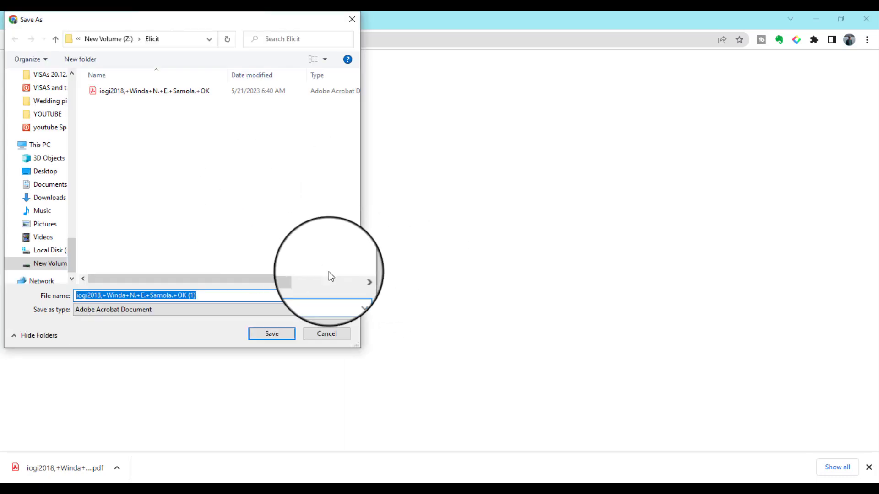
left_click(276, 334)
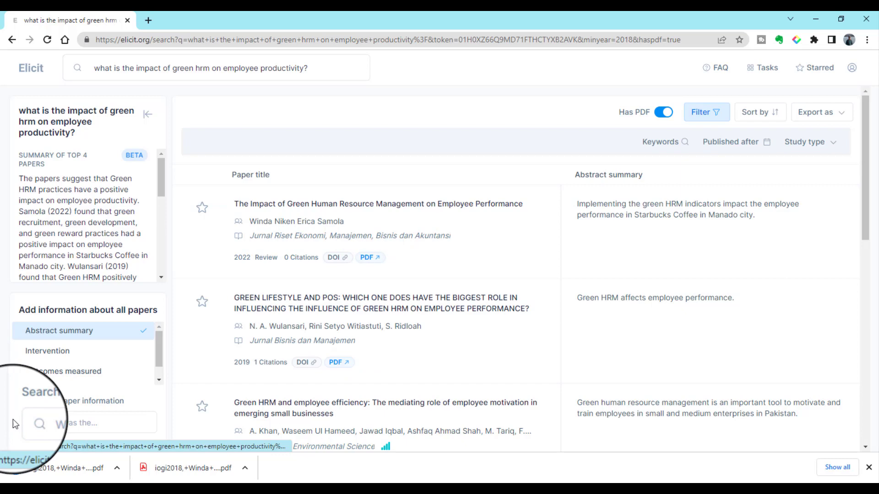
left_click(149, 468)
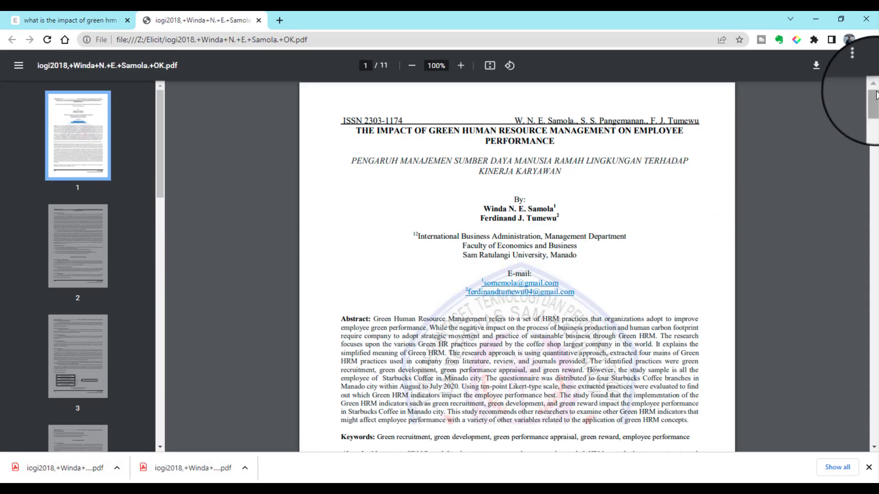
Step: Skim the PDF down to its reference list, then close it to return to Elicit
scroll(877, 112, "down", 1)
left_click_drag(876, 112, 876, 433)
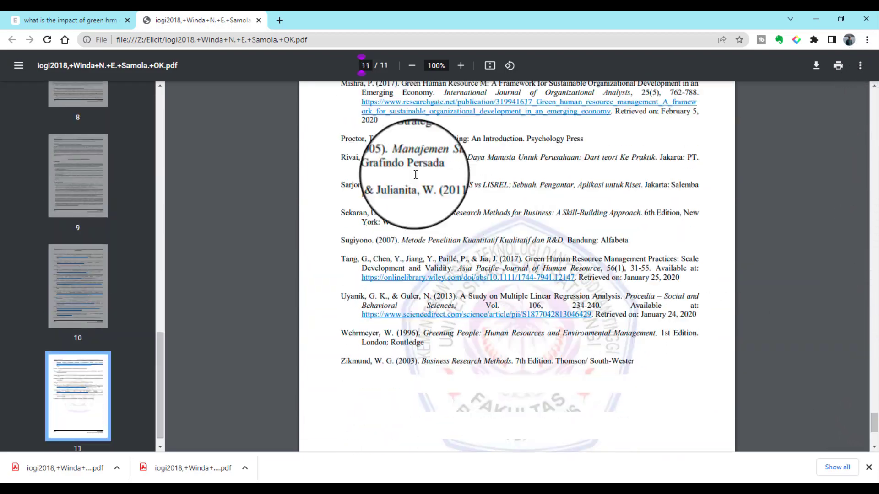
left_click(257, 20)
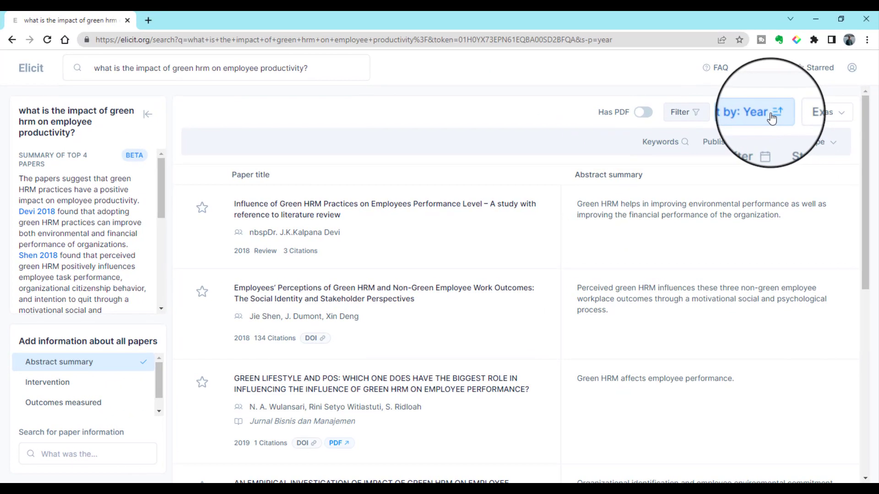
Step: Sort the results by citation count, highest first, after trying the Year sort
left_click(772, 118)
left_click(772, 118)
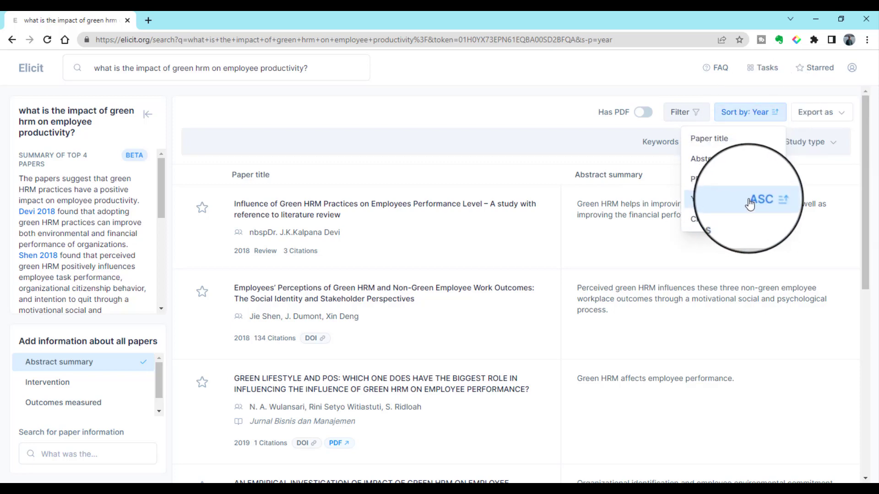
left_click(750, 204)
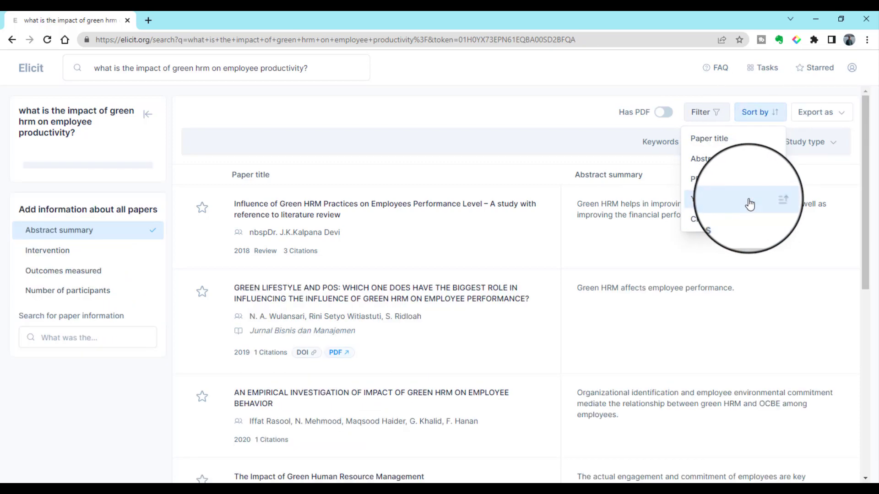
left_click(758, 116)
left_click(758, 116)
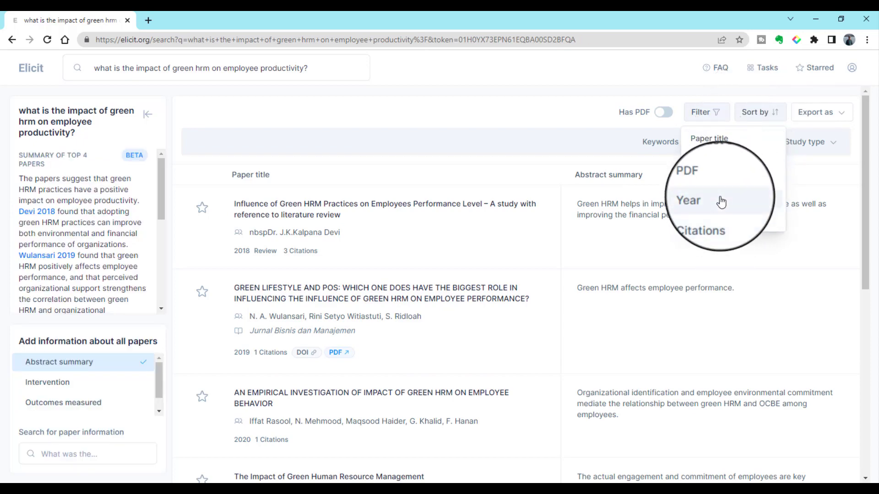
left_click(721, 201)
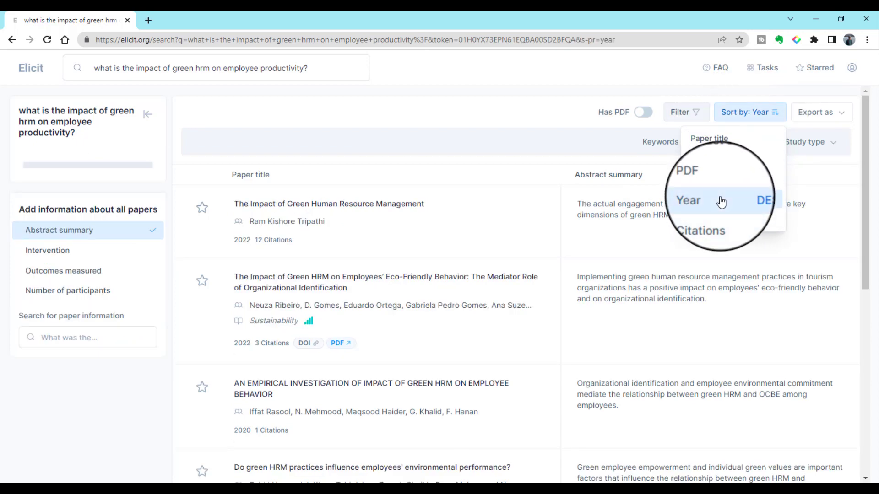
left_click(753, 204)
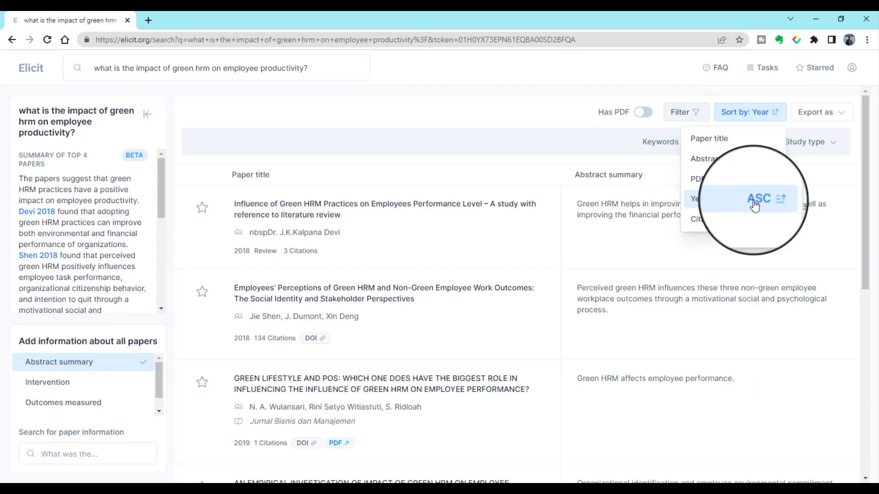
left_click(755, 205)
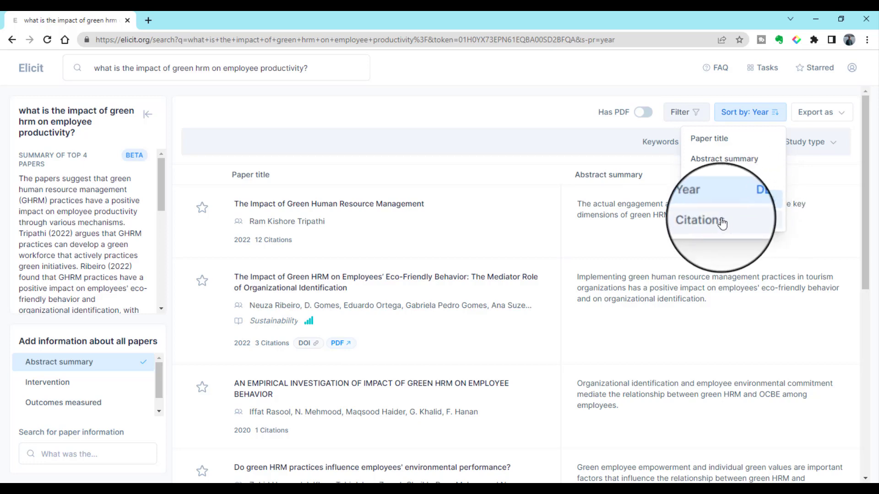
left_click(722, 223)
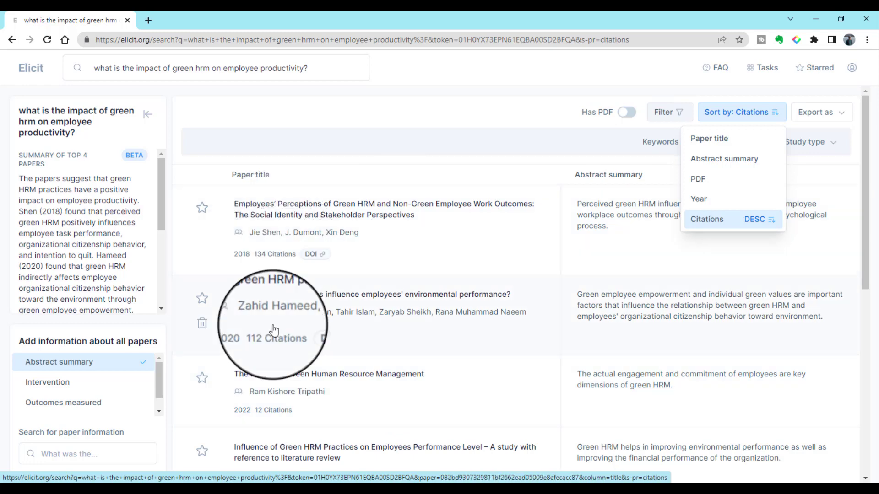
Step: Check the BIB and CSV export formats, then go to the Tasks page
left_click(818, 132)
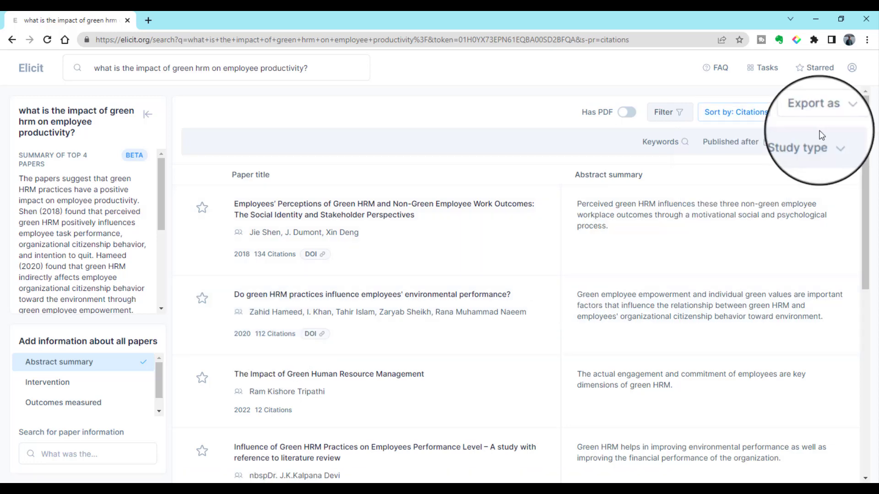
left_click(838, 120)
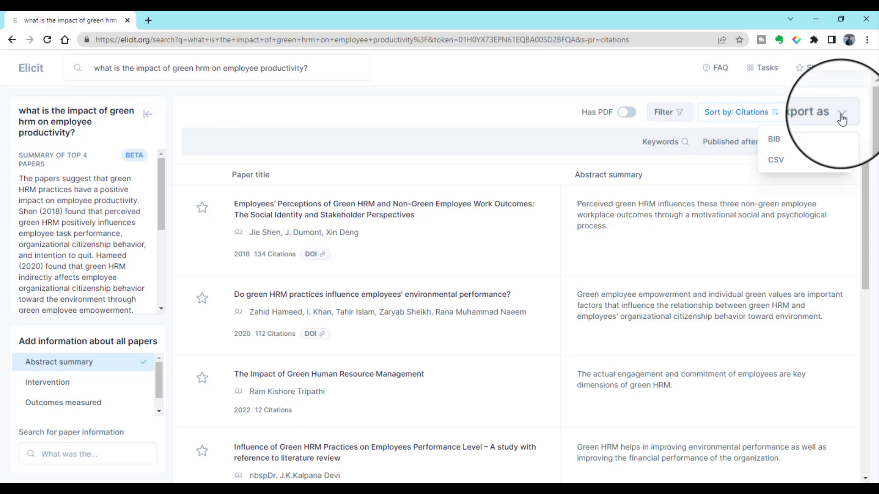
left_click(788, 168)
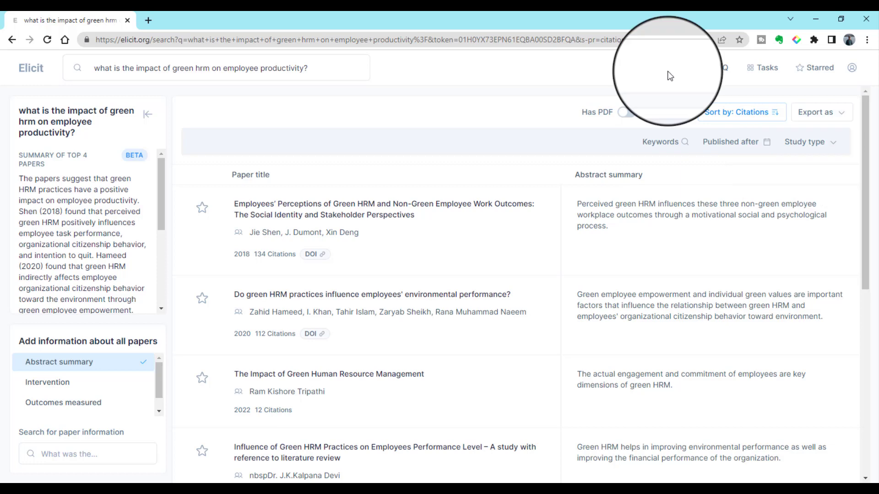
left_click(762, 78)
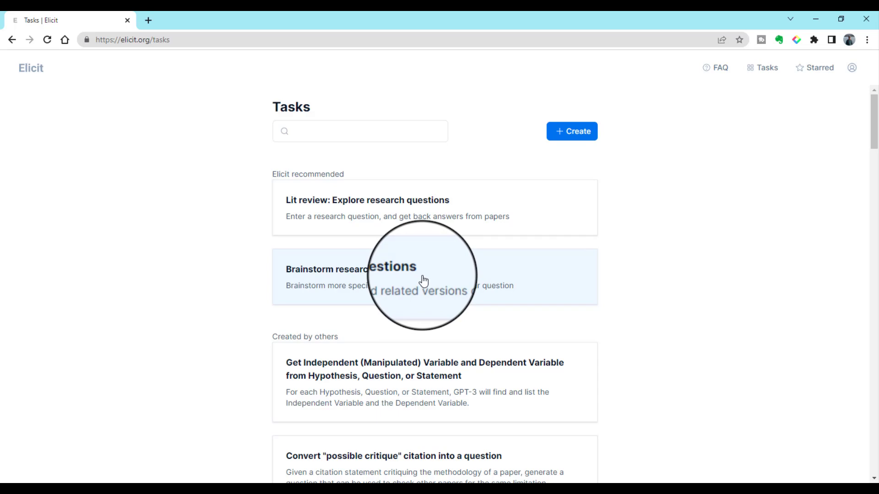
Step: Scroll down the Tasks list past the recommended tasks to ones created by others
scroll(595, 281, "down", 3)
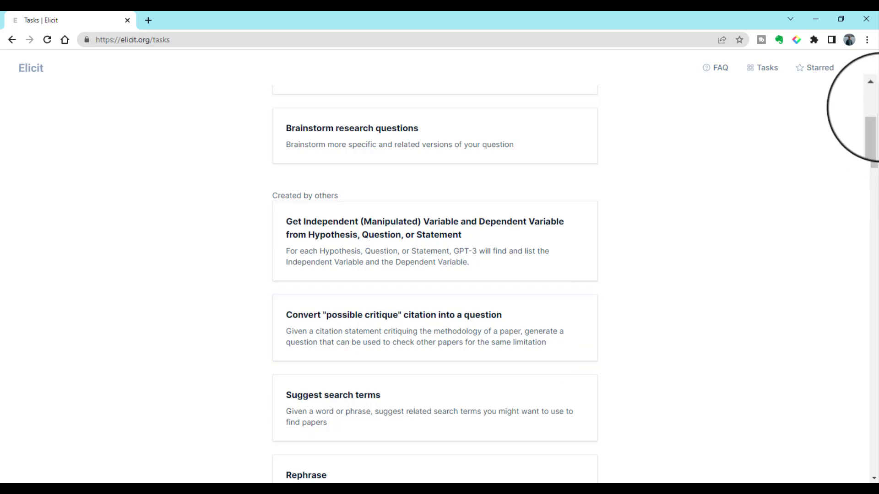
left_click_drag(876, 153, 874, 191)
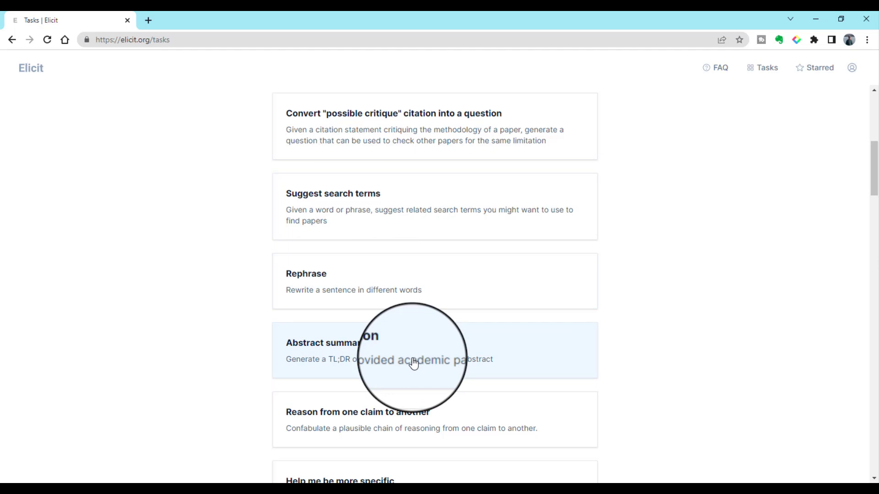
left_click_drag(876, 186, 876, 210)
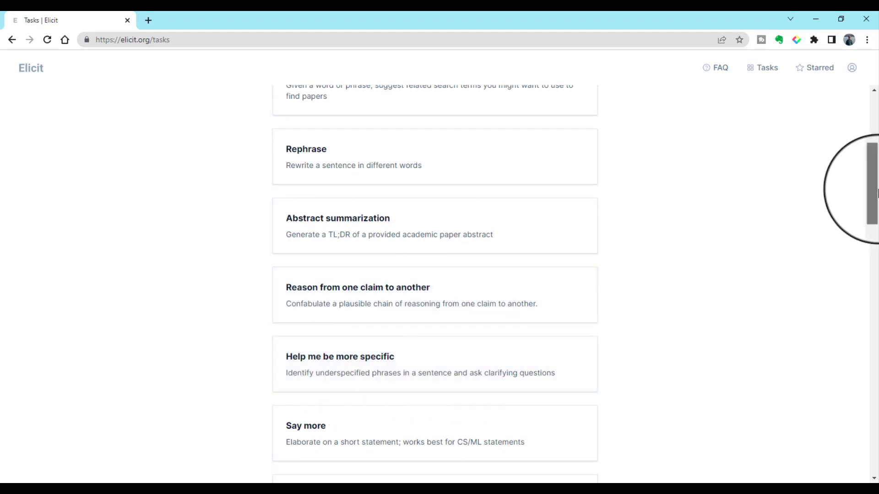
left_click_drag(874, 197, 876, 231)
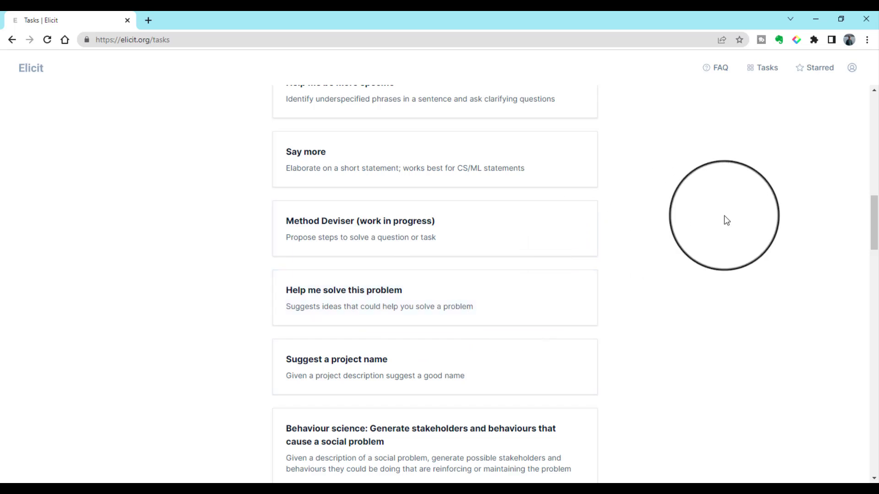
scroll(873, 229, "down", 2)
scroll(875, 238, "down", 1)
mouse_move(877, 245)
left_mouse_down()
mouse_move(876, 380)
mouse_move(876, 370)
left_mouse_up()
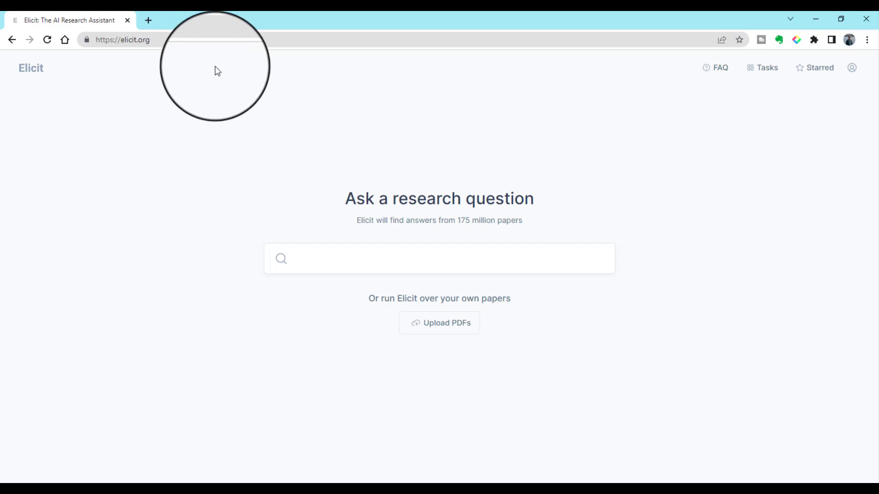
Step: Upload the Connelly 2019 PDF from Z:\Elicit and analyze it
left_click(433, 324)
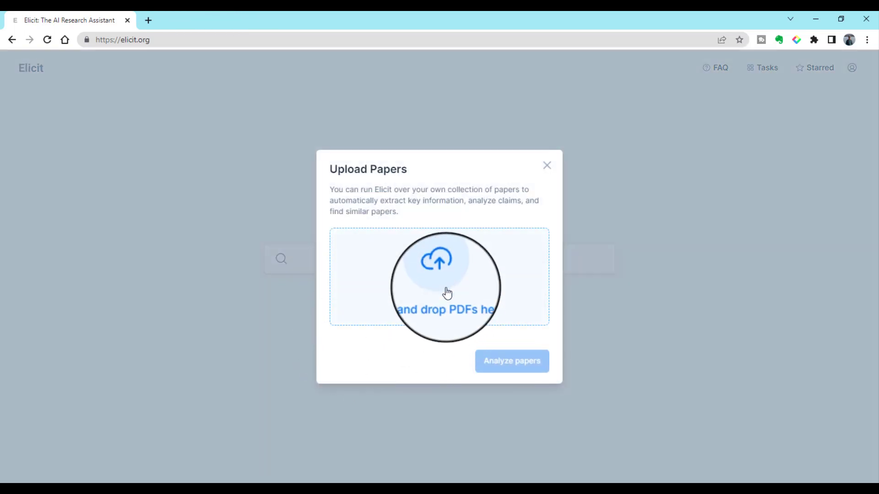
left_click(447, 281)
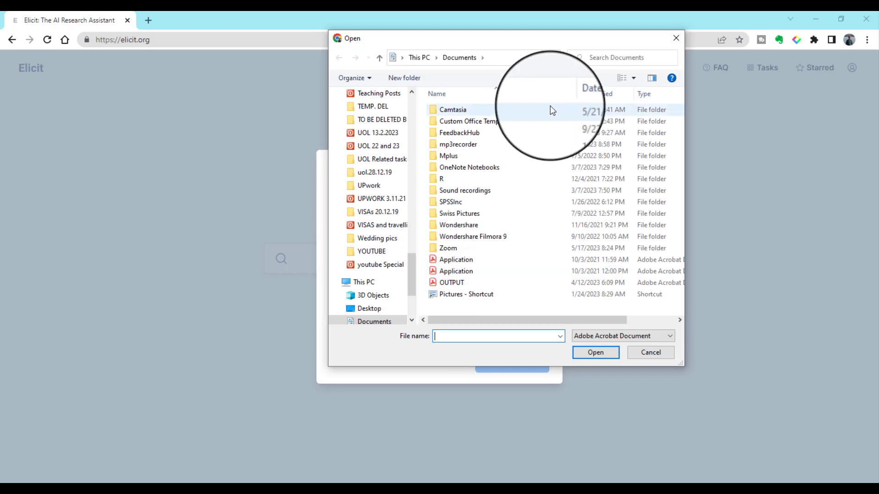
left_click_drag(415, 272, 415, 294)
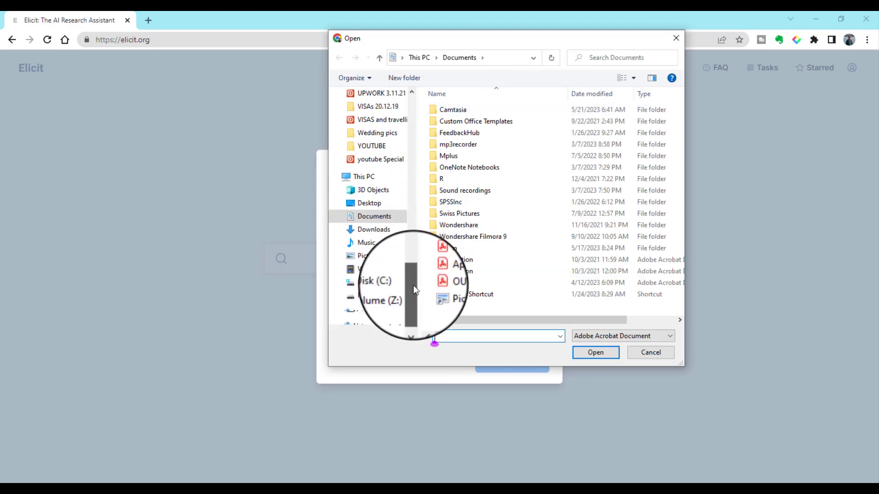
left_click(397, 296)
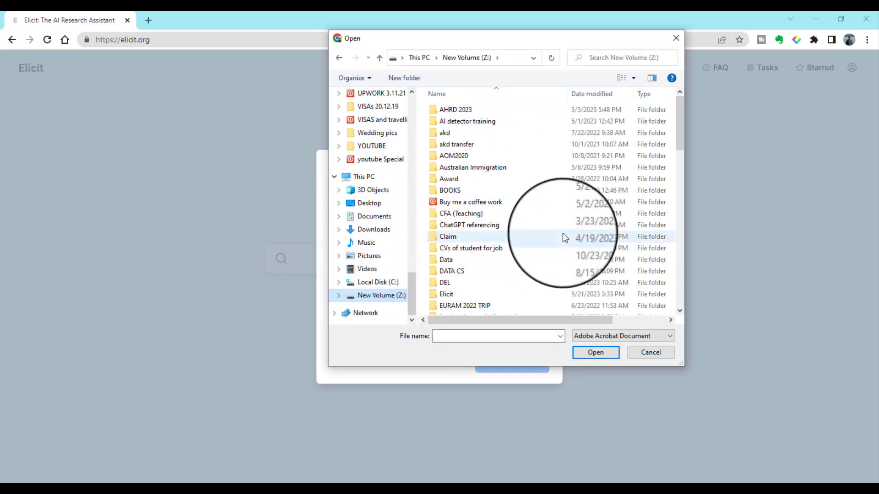
double_click(452, 295)
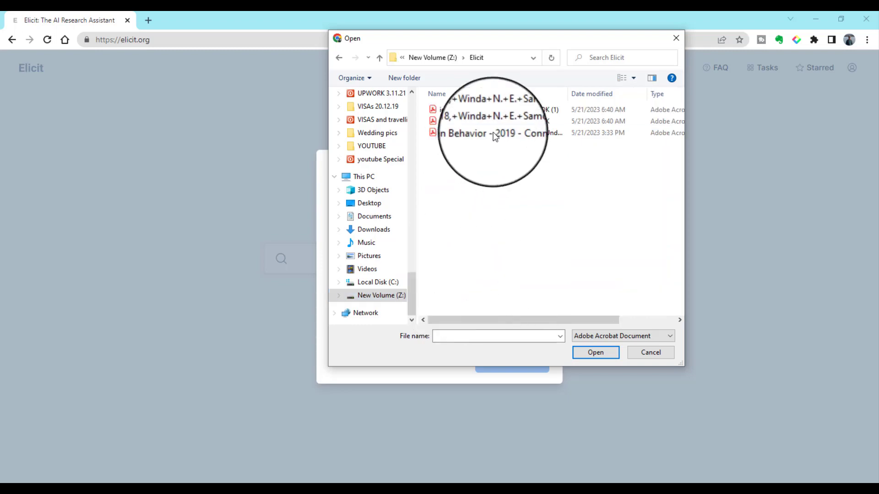
left_click(492, 134)
double_click(490, 133)
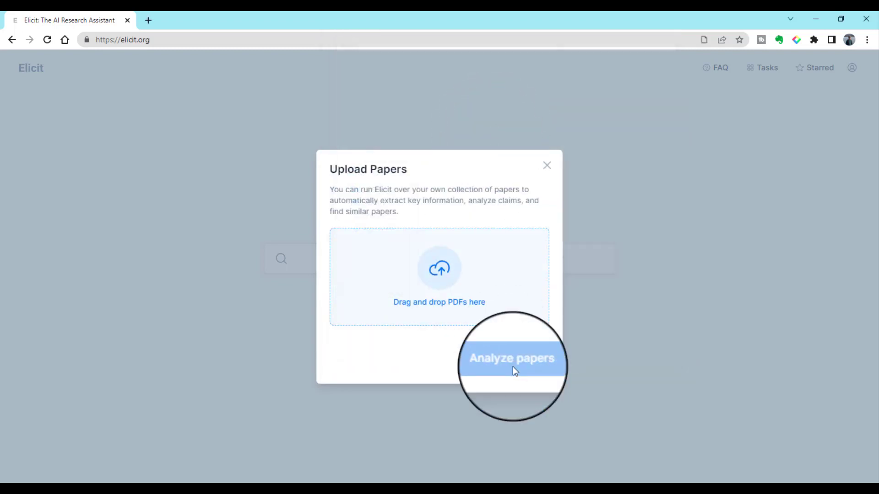
left_click(521, 378)
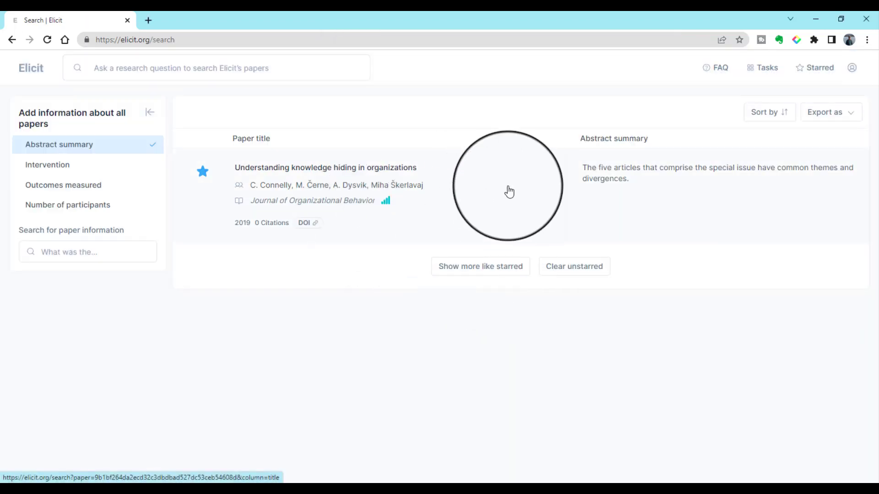
Step: Browse the uploaded paper's participants, trust checks and critiques, then load more citing statements
left_click(369, 172)
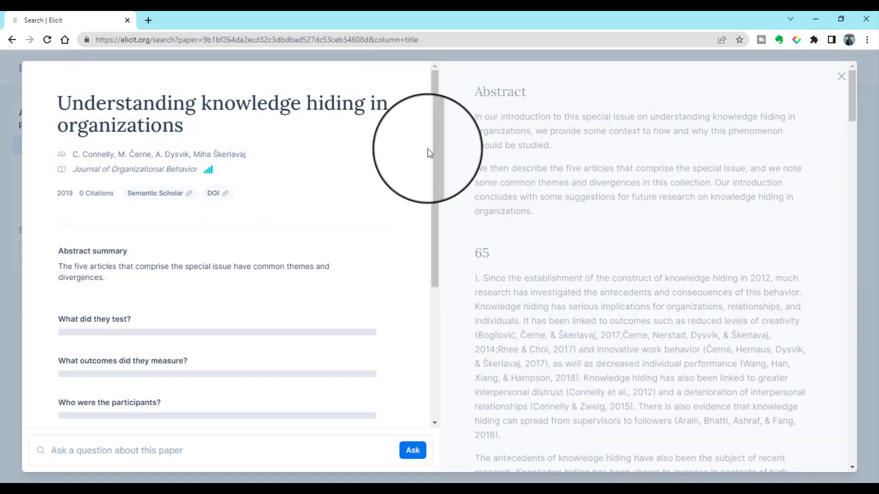
left_click_drag(433, 131, 434, 164)
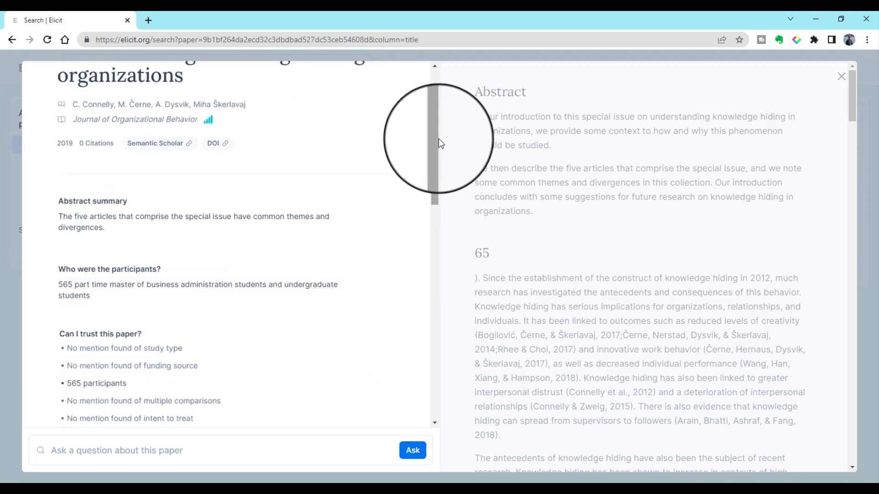
scroll(435, 155, "down", 1)
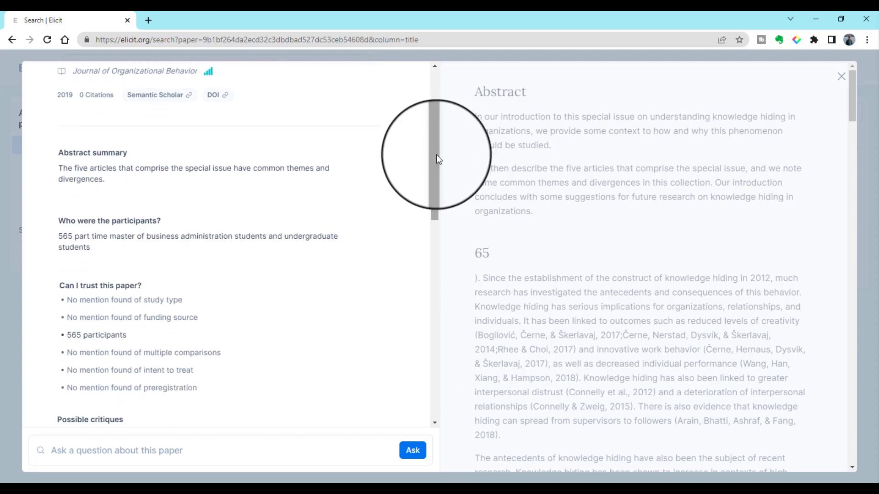
left_click_drag(436, 157, 437, 183)
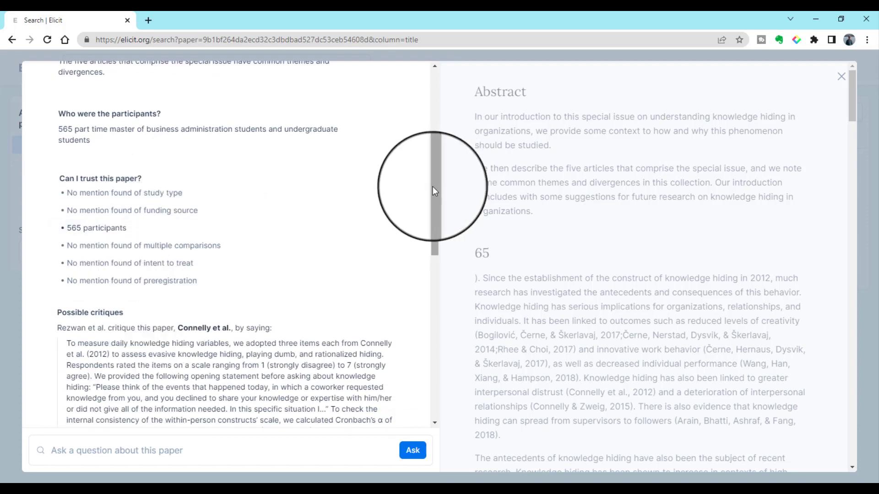
left_click_drag(433, 188, 435, 345)
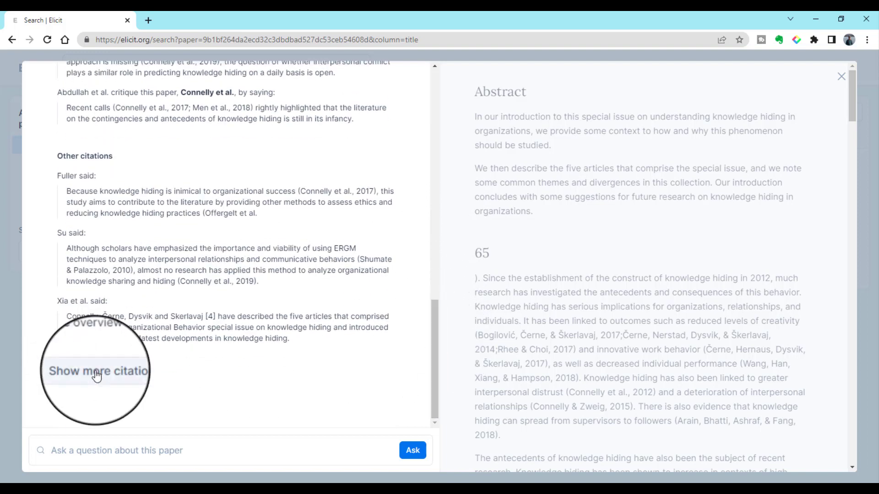
left_click(96, 371)
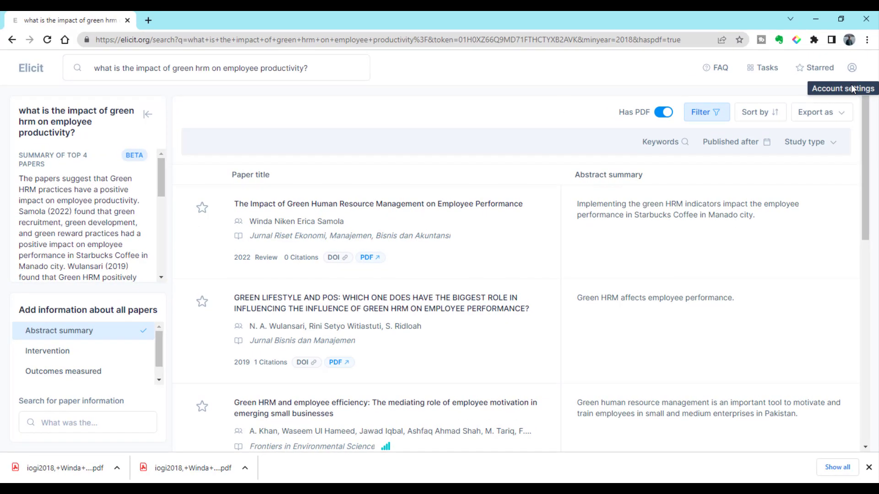
left_click(853, 70)
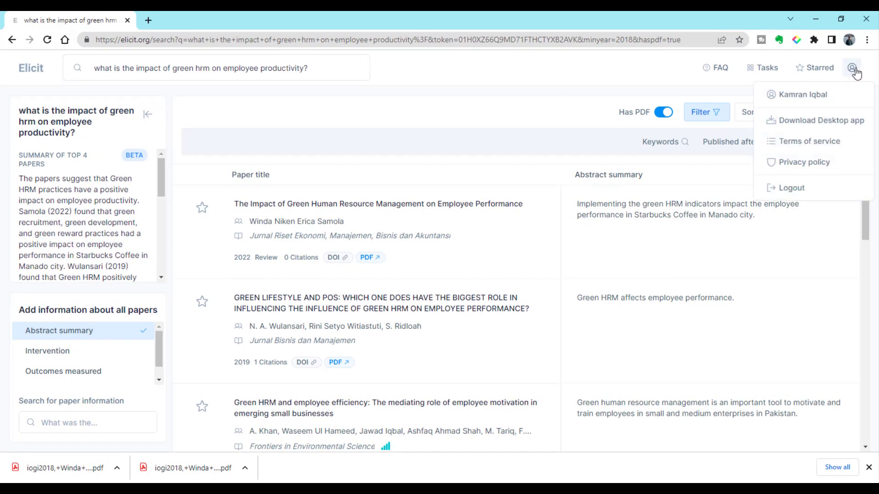